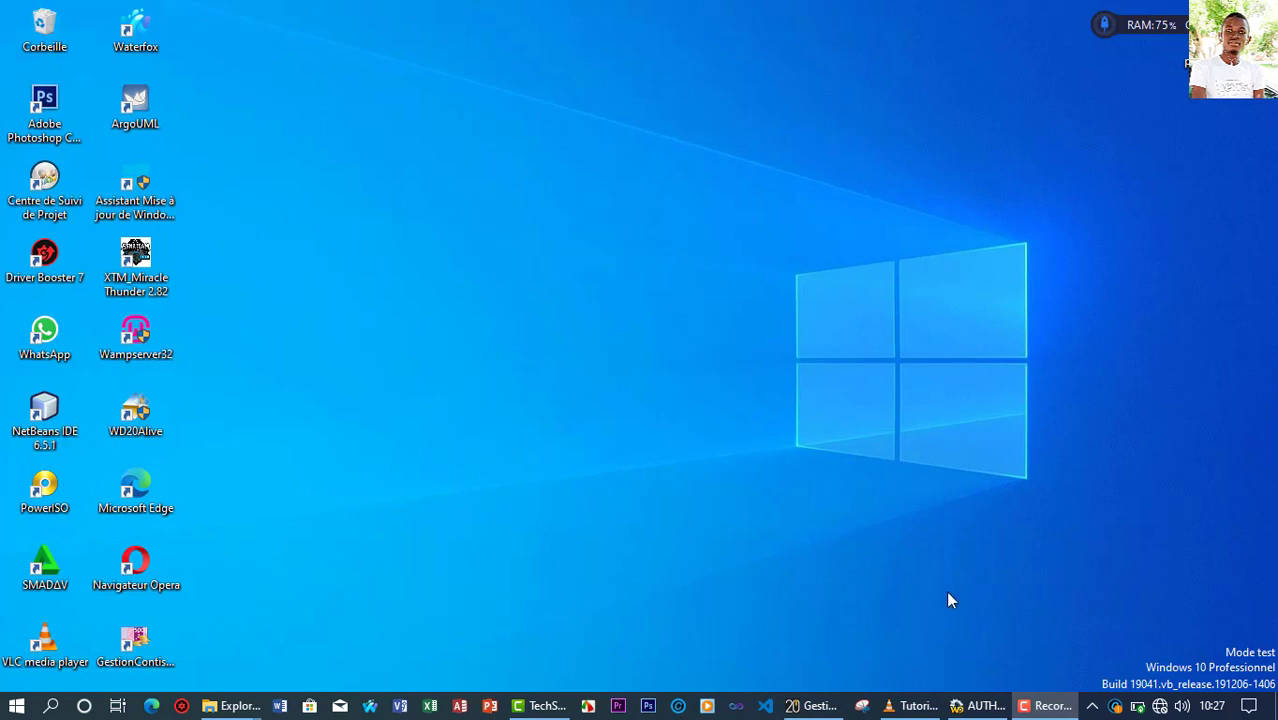
Step: Restore the AUTHENTIFICATION login window from the taskbar
{"action": "left_click", "coordinate": [975, 705]}
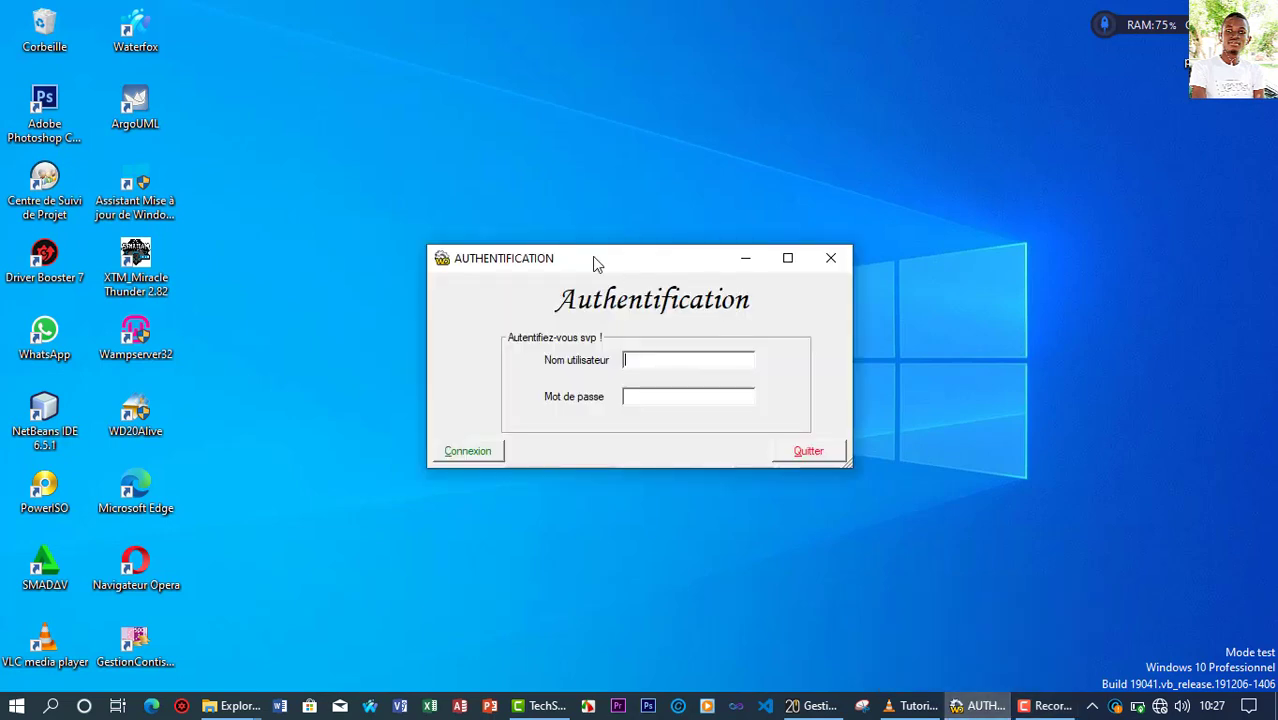
Step: Enter the user's full name as the username and start typing the password
{"action": "left_click_drag", "start_coordinate": [594, 262], "coordinate": [627, 166]}
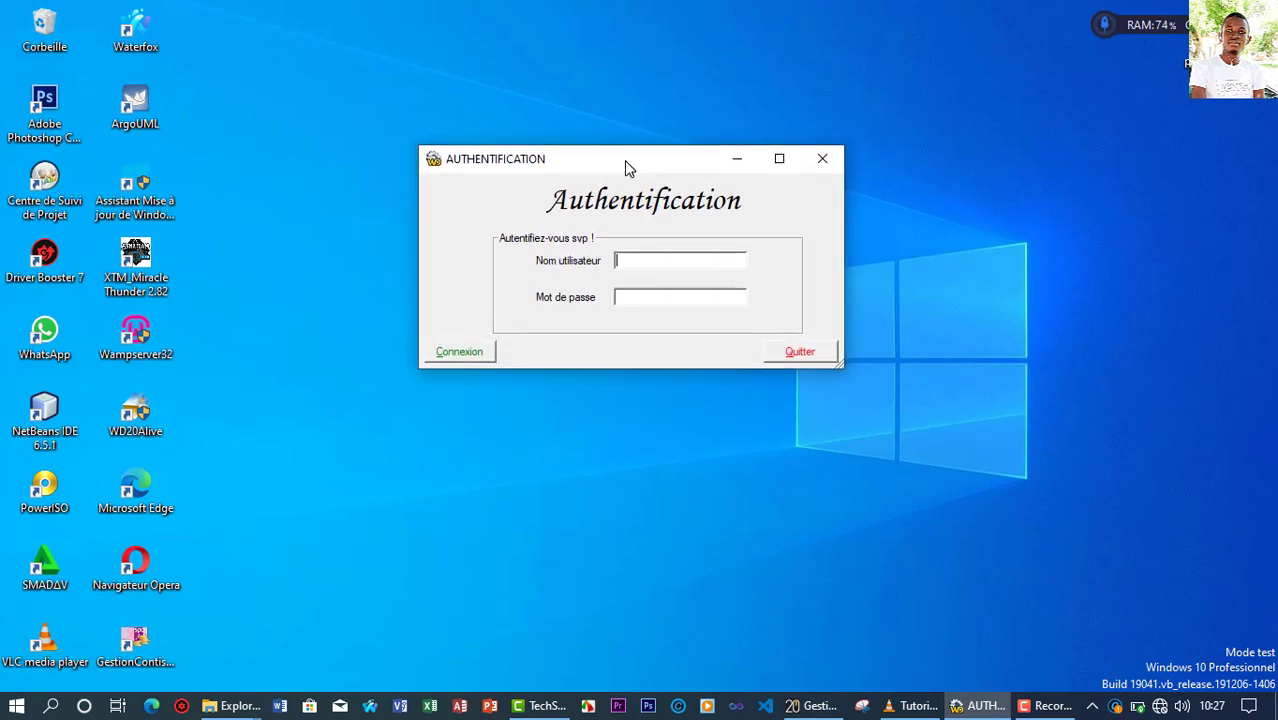
{"action": "left_click", "coordinate": [631, 258]}
{"action": "left_click", "coordinate": [630, 300]}
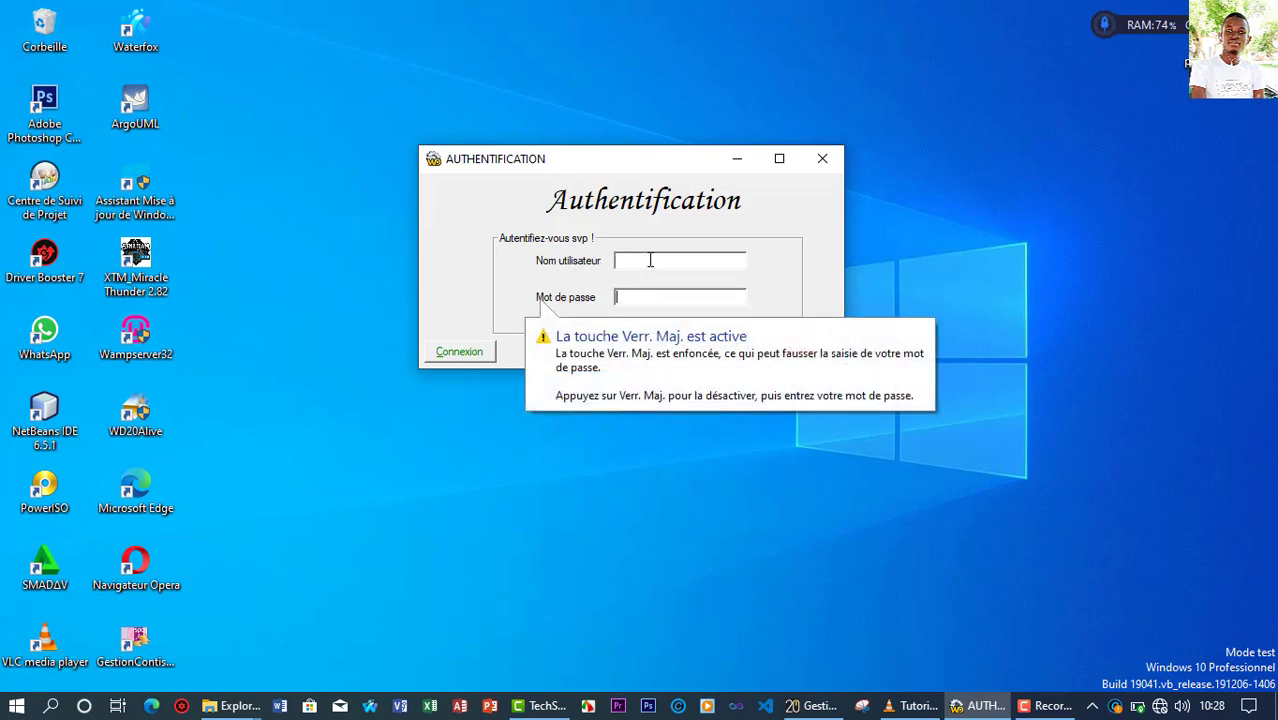
{"action": "left_click", "coordinate": [650, 260]}
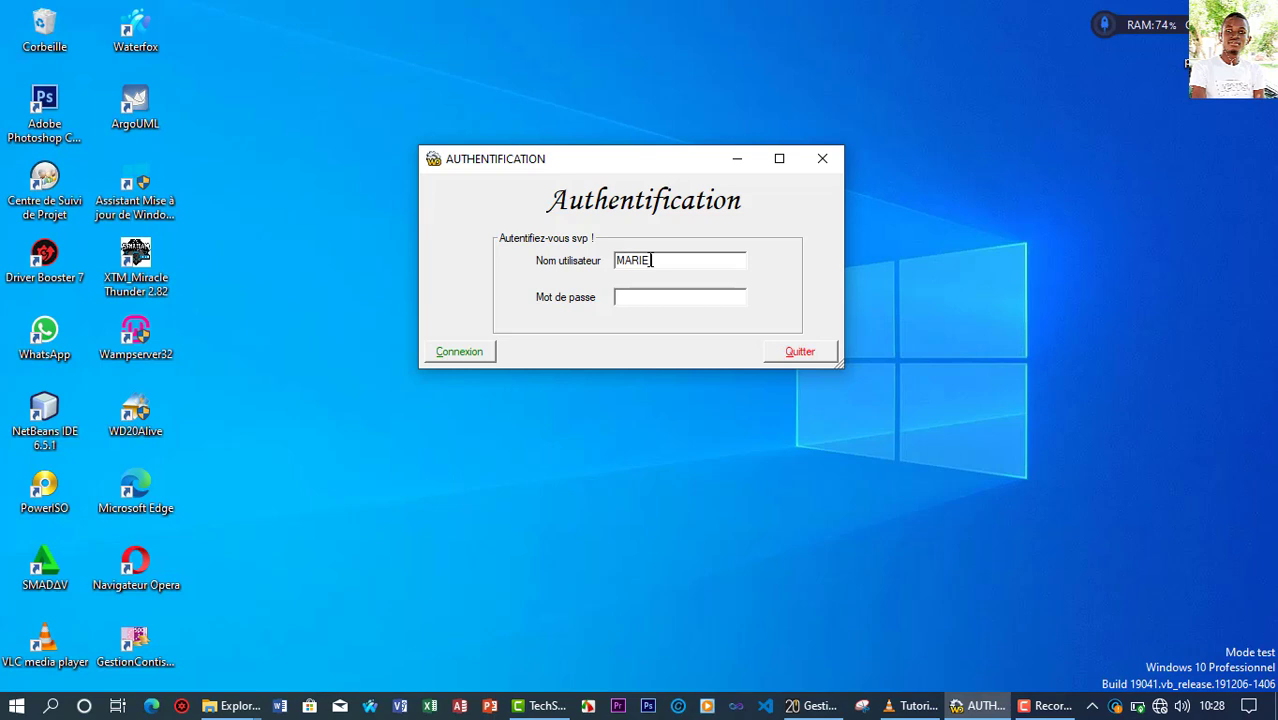
{"action": "left_click", "coordinate": [650, 295]}
{"action": "type", "text": "M"}
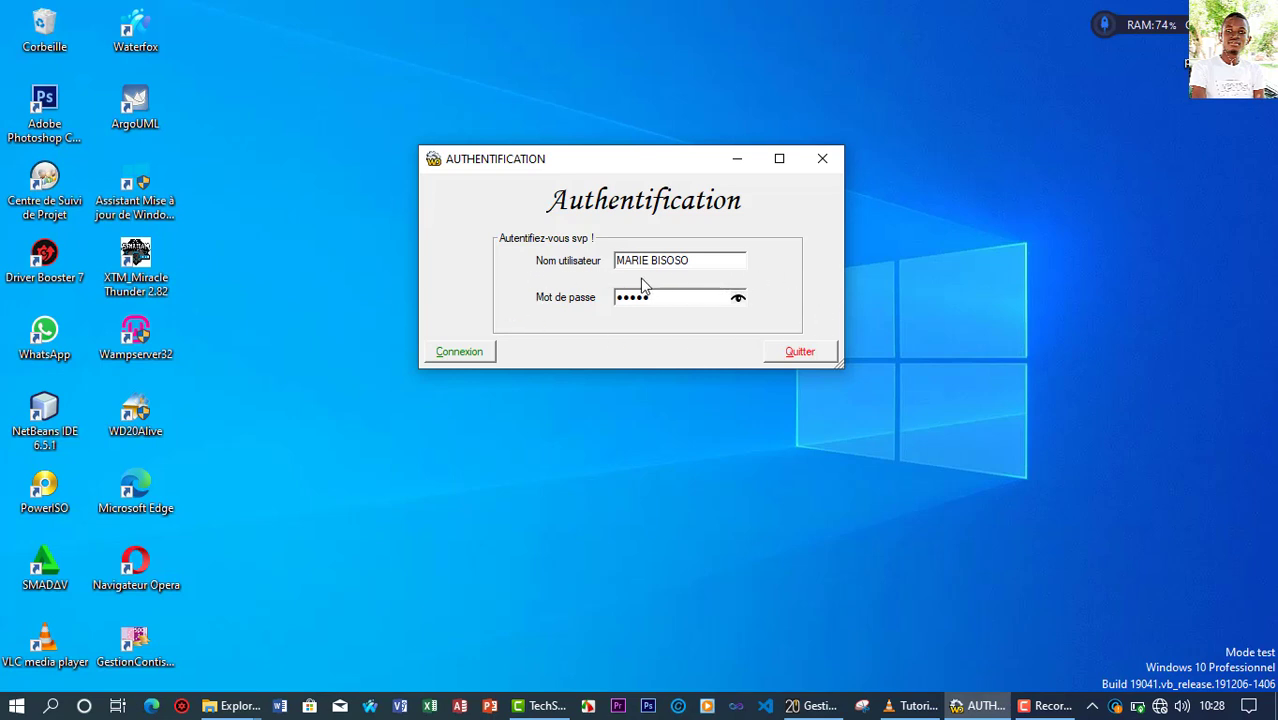
Step: Correct the username and password entries, then submit the login
{"action": "left_click", "coordinate": [716, 262]}
{"action": "left_click_drag", "start_coordinate": [604, 262], "coordinate": [770, 259]}
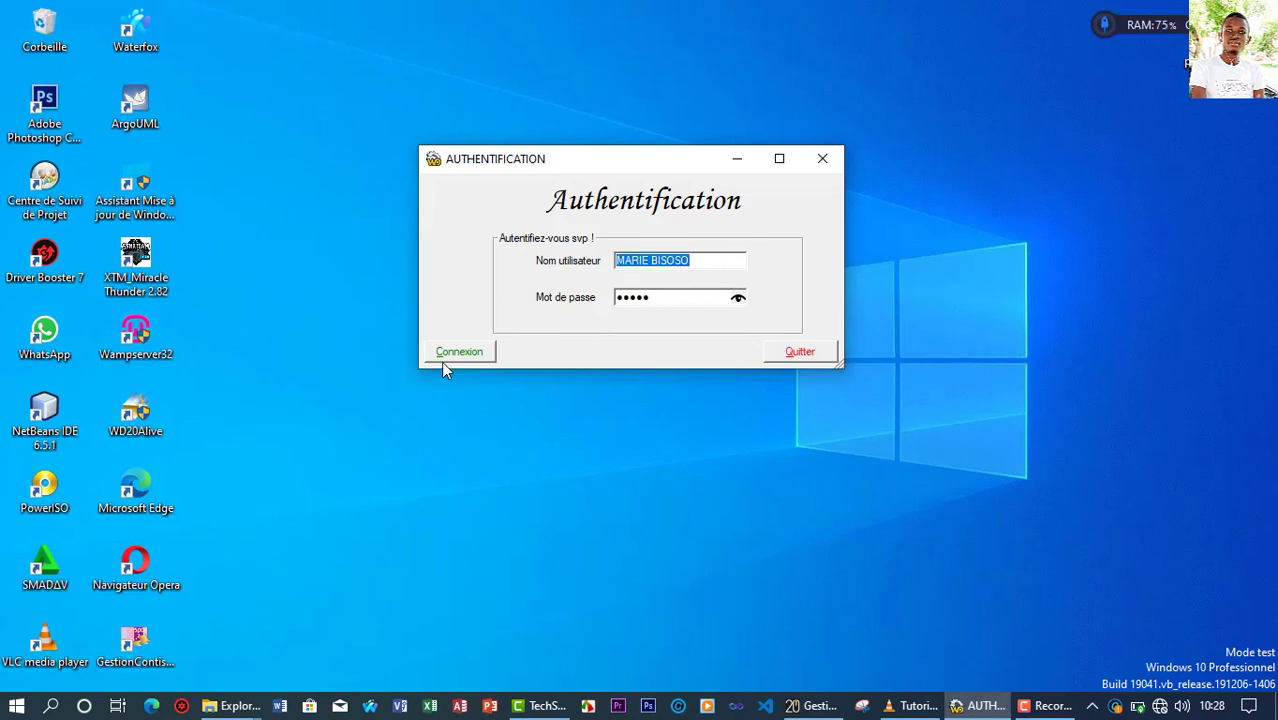
{"action": "left_click", "coordinate": [657, 298]}
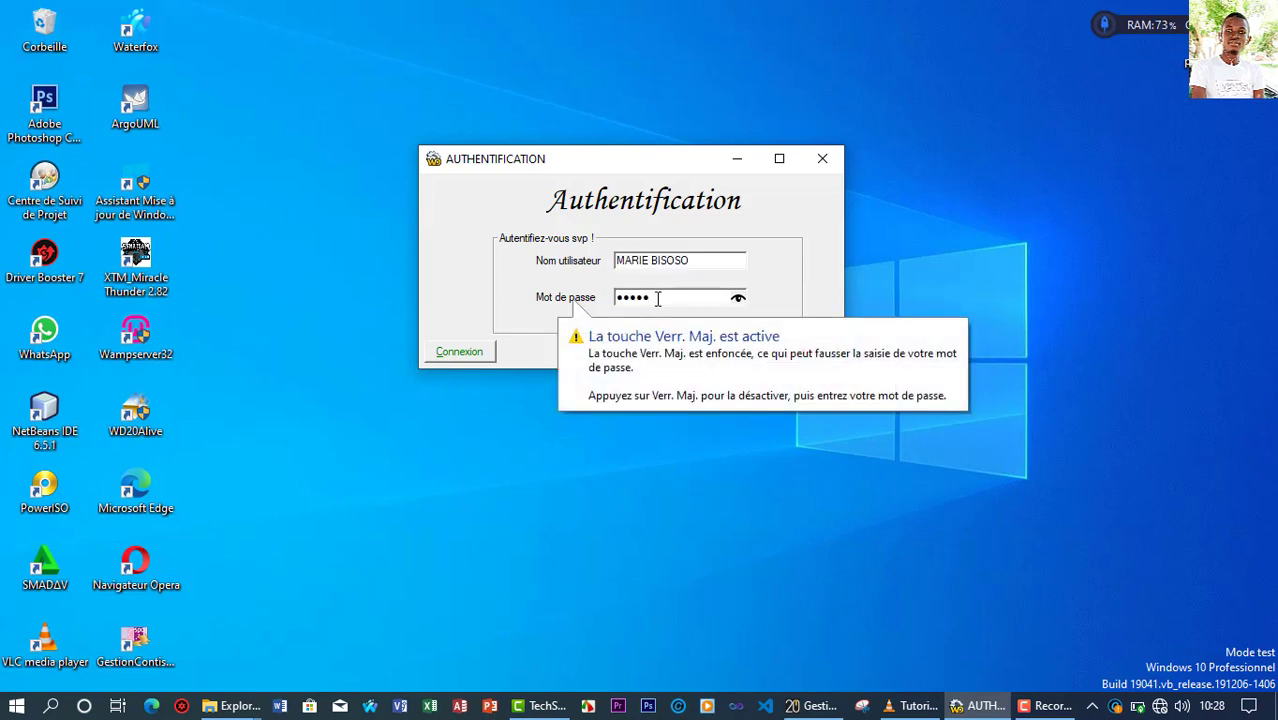
{"action": "key", "text": "BackSpace"}
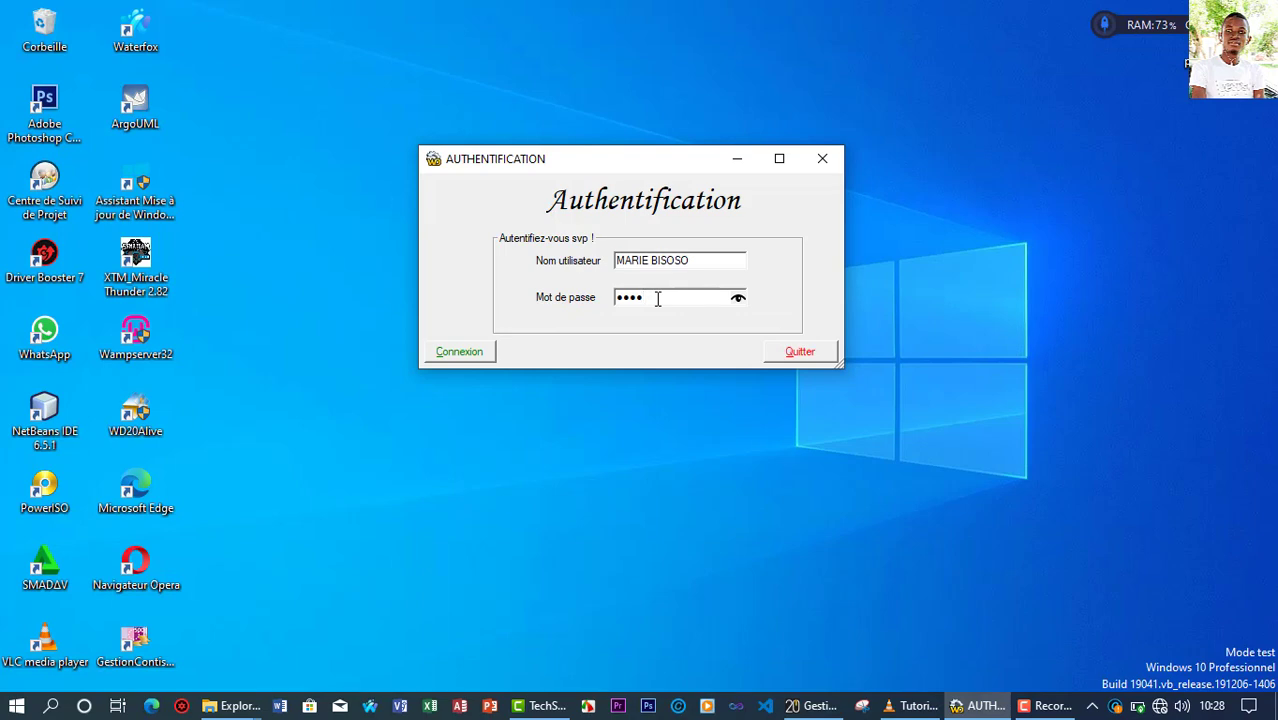
{"action": "left_click", "coordinate": [483, 355]}
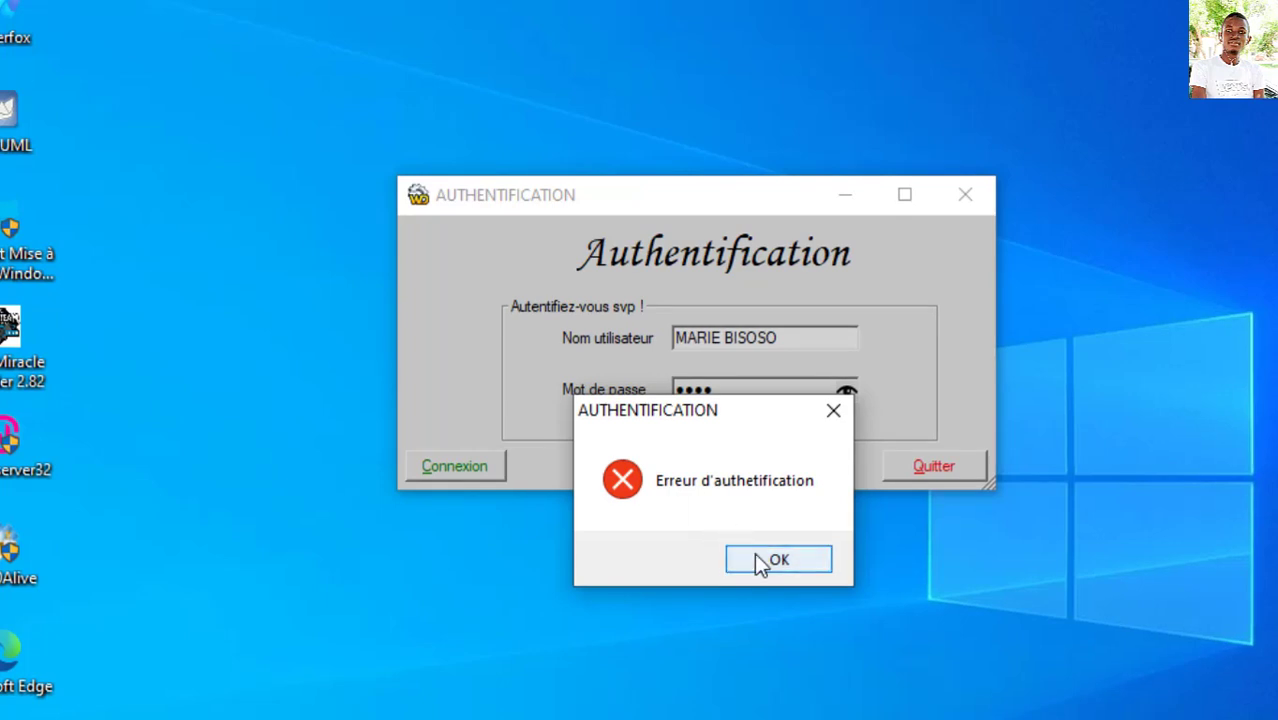
Step: Dismiss the two authentication errors and retype a five-character password
{"action": "left_click", "coordinate": [758, 560]}
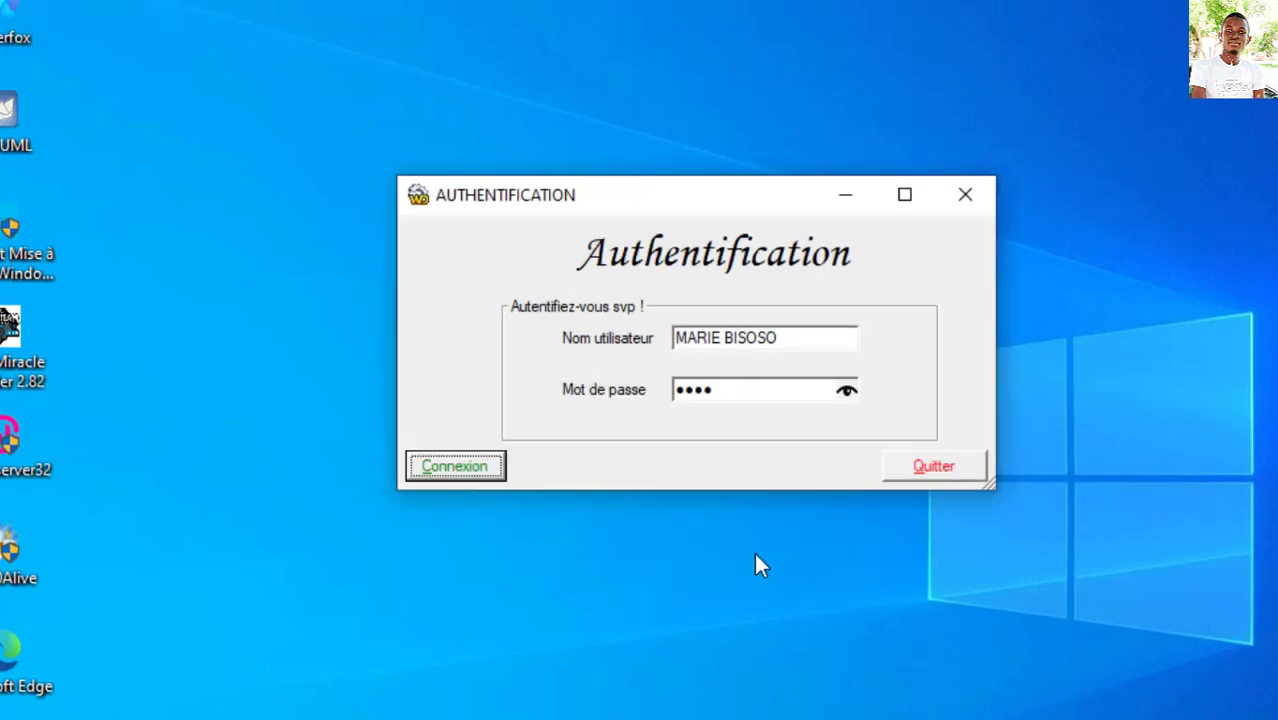
{"action": "left_click", "coordinate": [720, 390]}
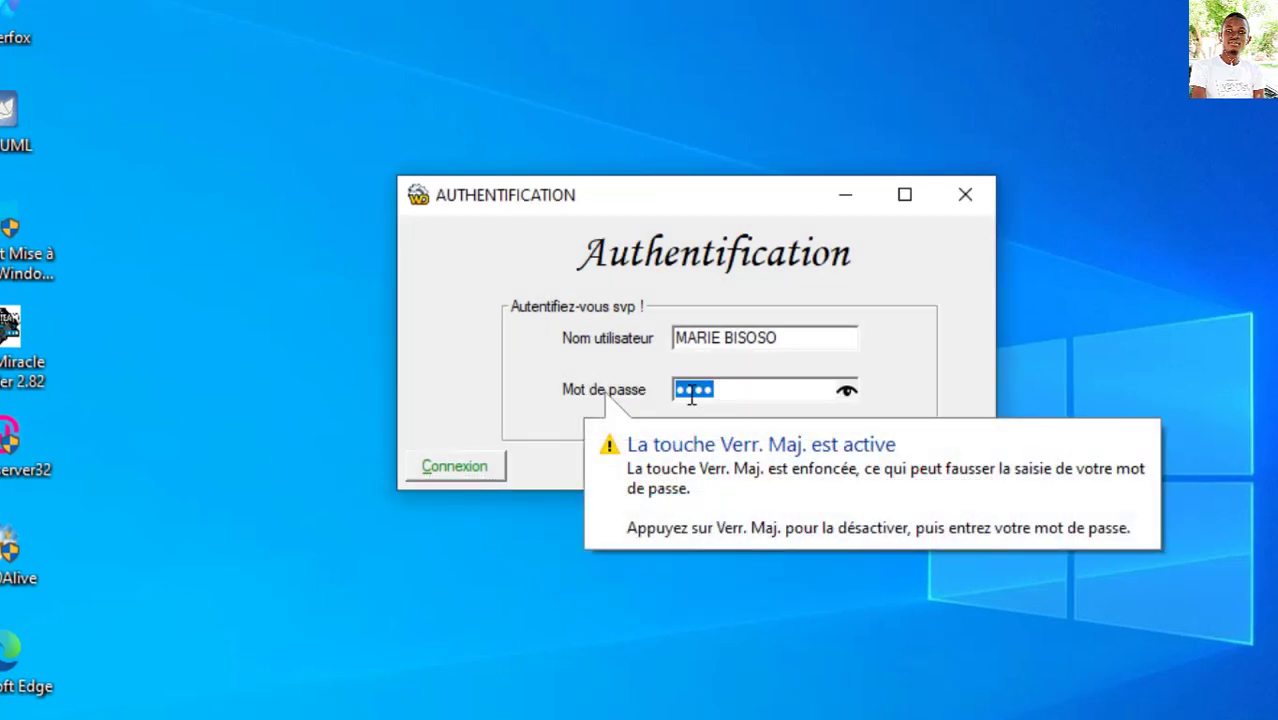
{"action": "left_click", "coordinate": [455, 466]}
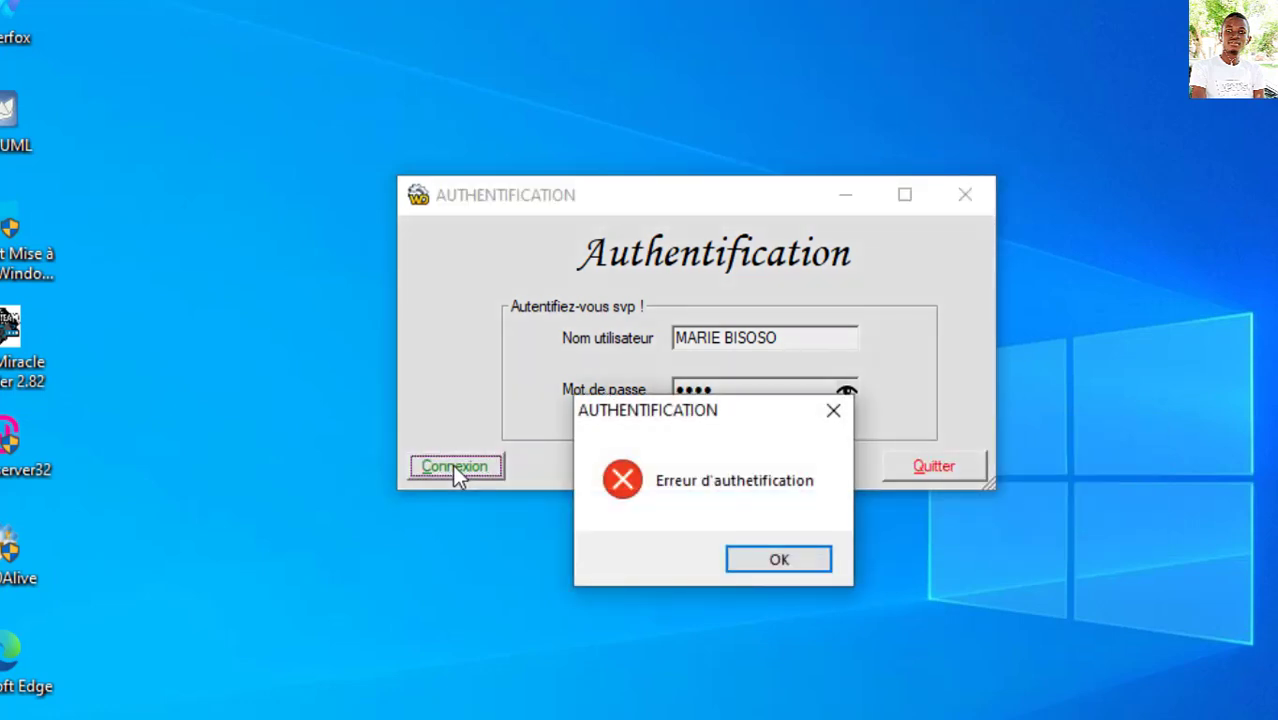
{"action": "left_click_drag", "start_coordinate": [690, 418], "coordinate": [707, 305]}
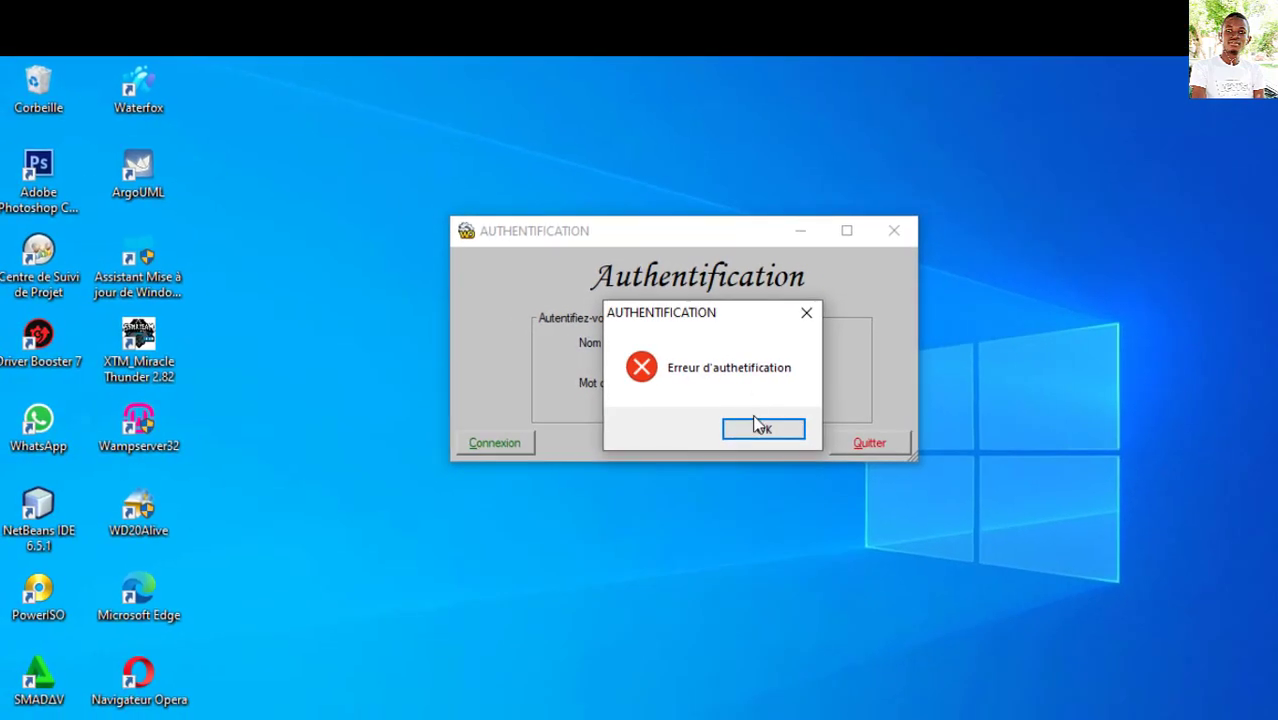
{"action": "left_click", "coordinate": [756, 430]}
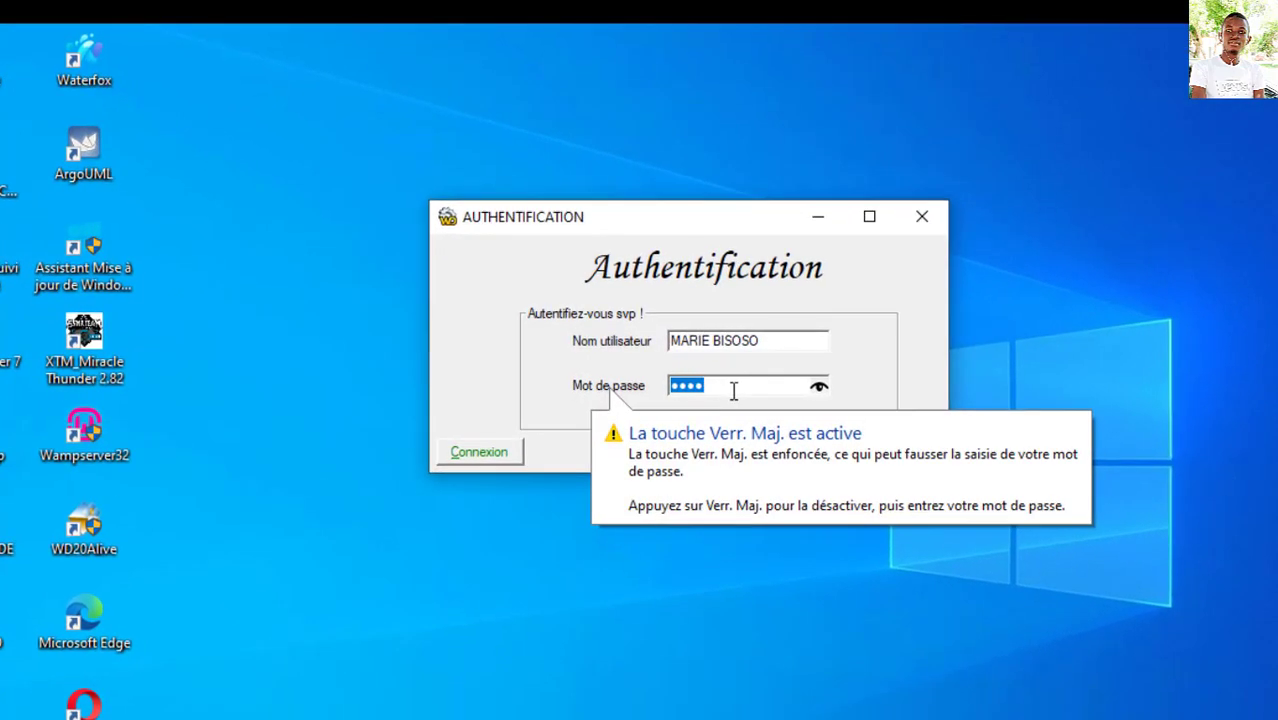
{"action": "type", "text": "•••••"}
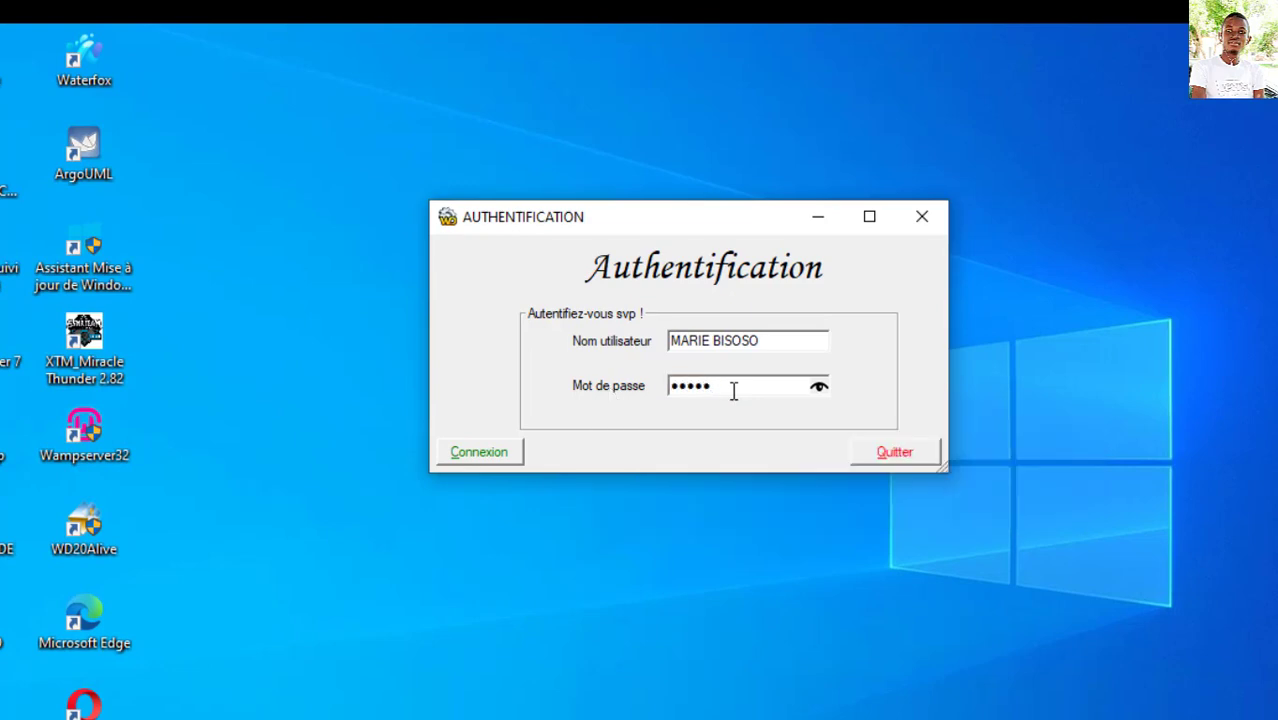
Step: Submit the corrected login and acknowledge the 'Accès autorisé' message
{"action": "left_click", "coordinate": [489, 456]}
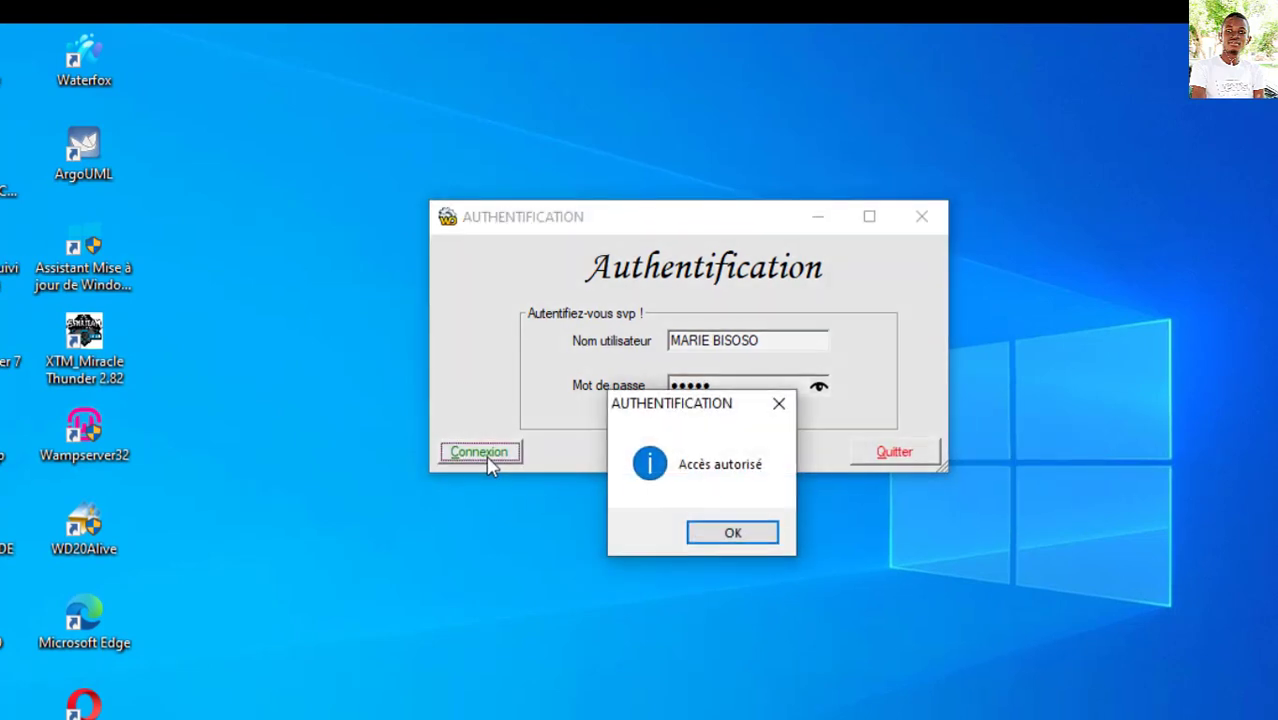
{"action": "left_click_drag", "start_coordinate": [634, 407], "coordinate": [640, 265]}
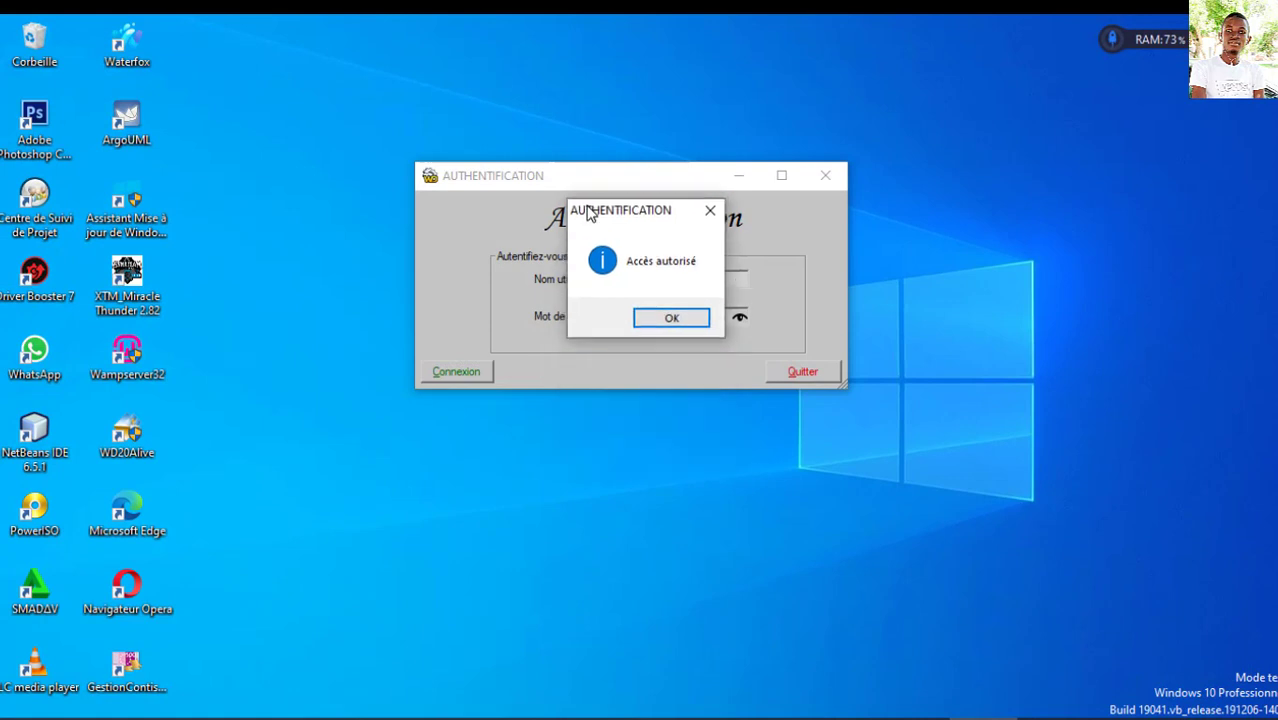
{"action": "left_click", "coordinate": [667, 320]}
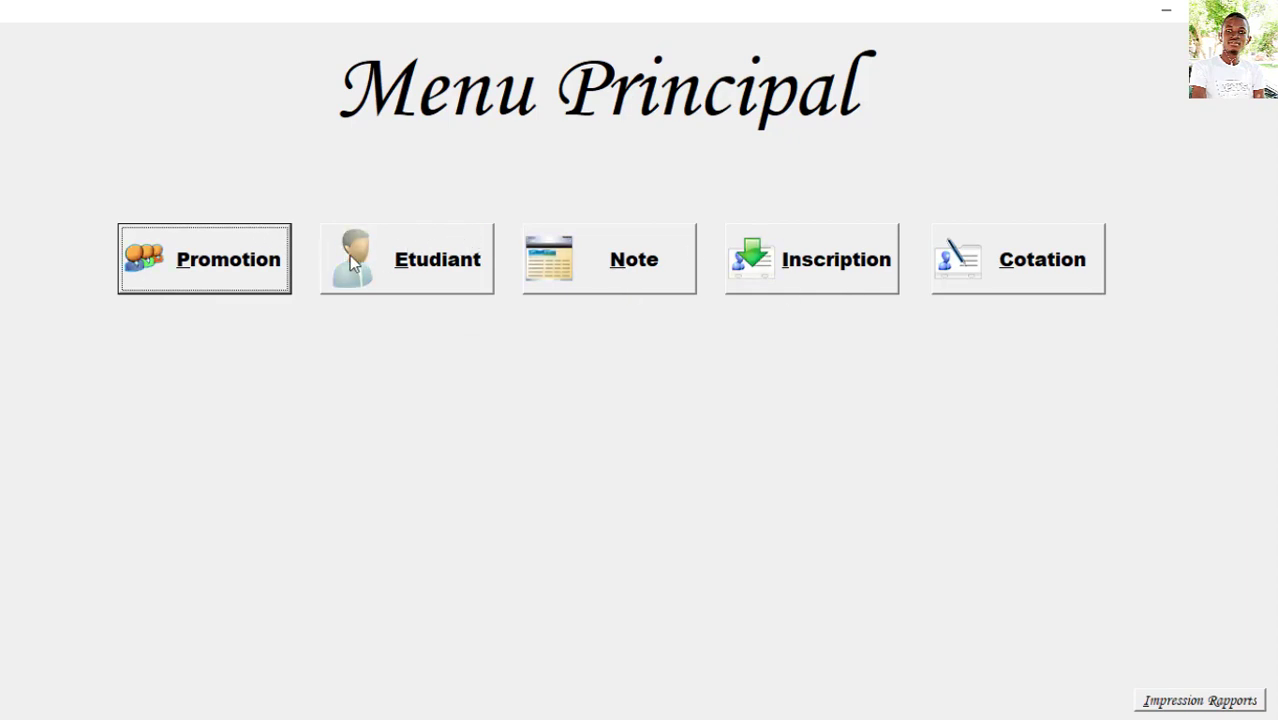
Step: Save promotion L1, INFORMATIQUE DE GESTION, INFORMATIQUE, JOUR and confirm it was added
{"action": "left_click", "coordinate": [250, 257]}
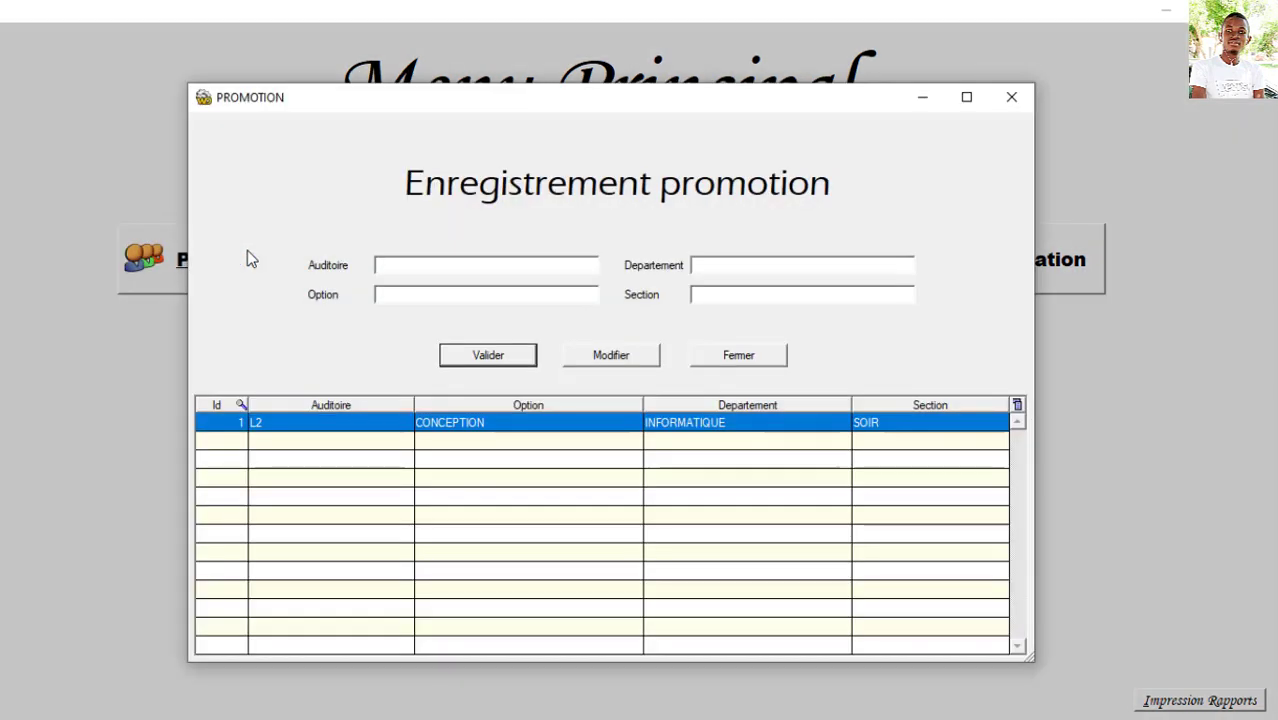
{"action": "left_click", "coordinate": [459, 266]}
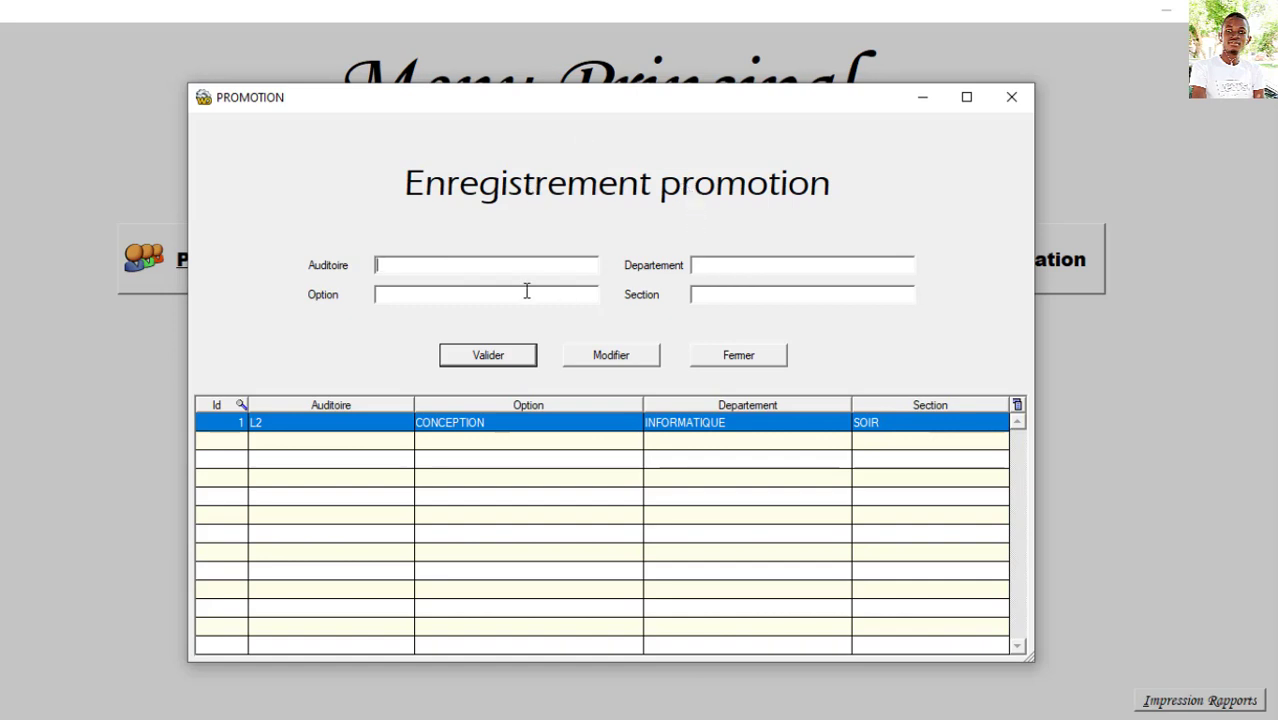
{"action": "type", "text": "L1"}
{"action": "left_click", "coordinate": [479, 300]}
{"action": "type", "text": "INFORMATIQUE DE GEST"}
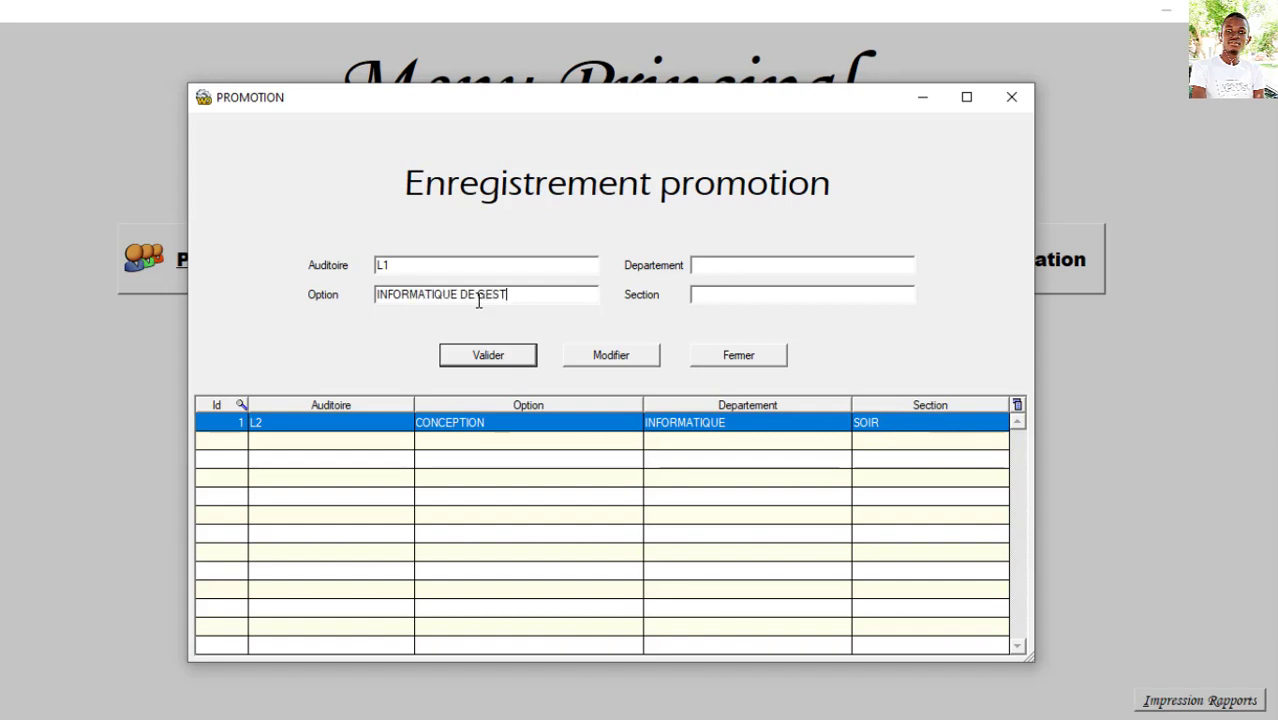
{"action": "type", "text": "IONINFORMATIQUE"}
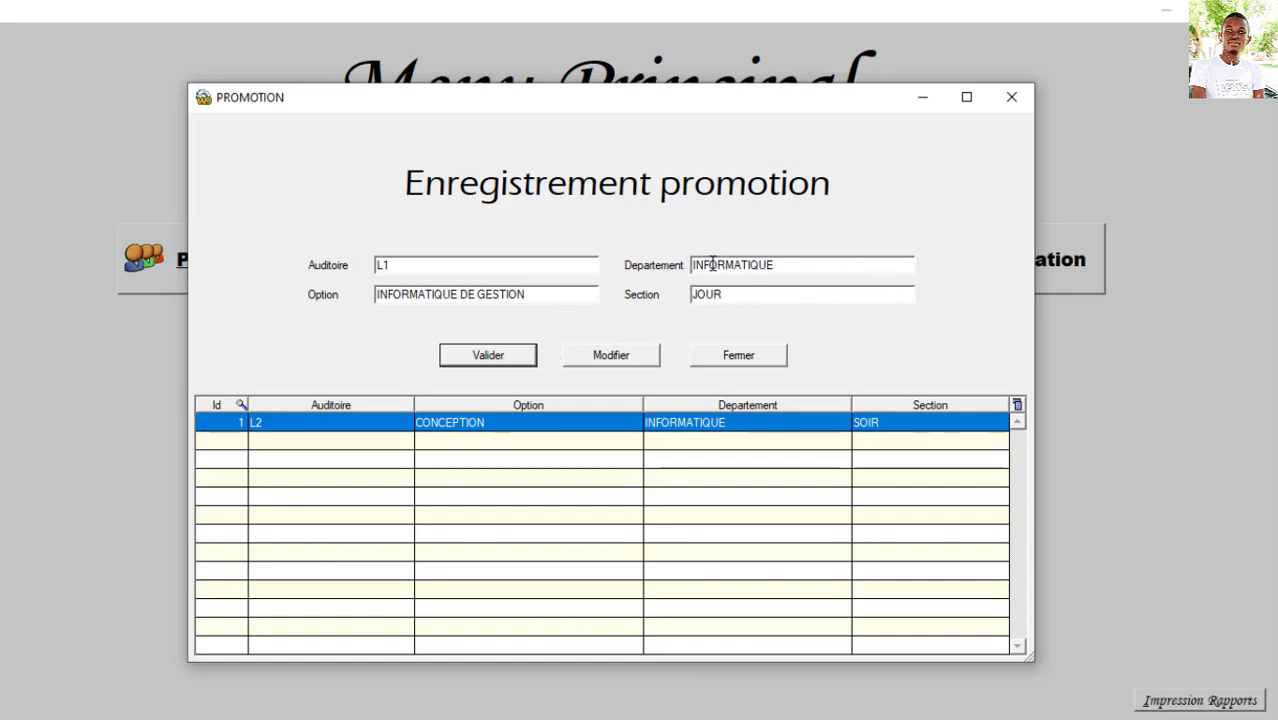
{"action": "left_click", "coordinate": [514, 360]}
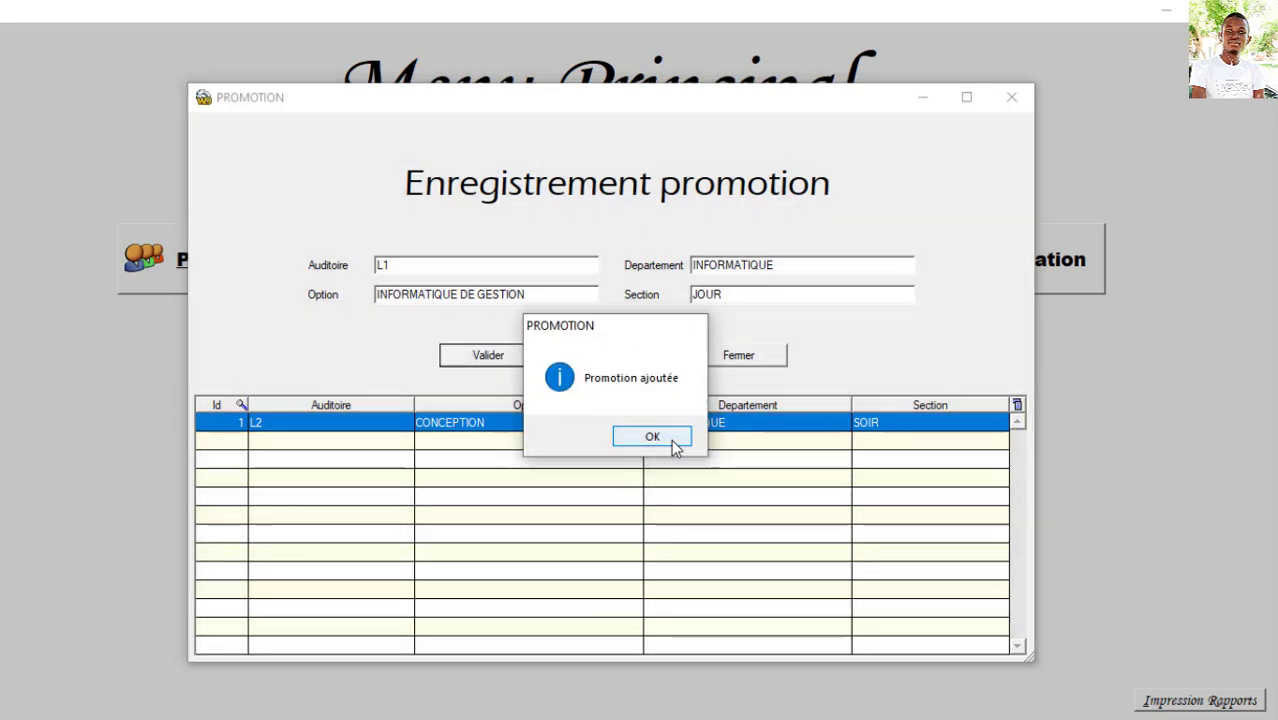
{"action": "left_click", "coordinate": [671, 439]}
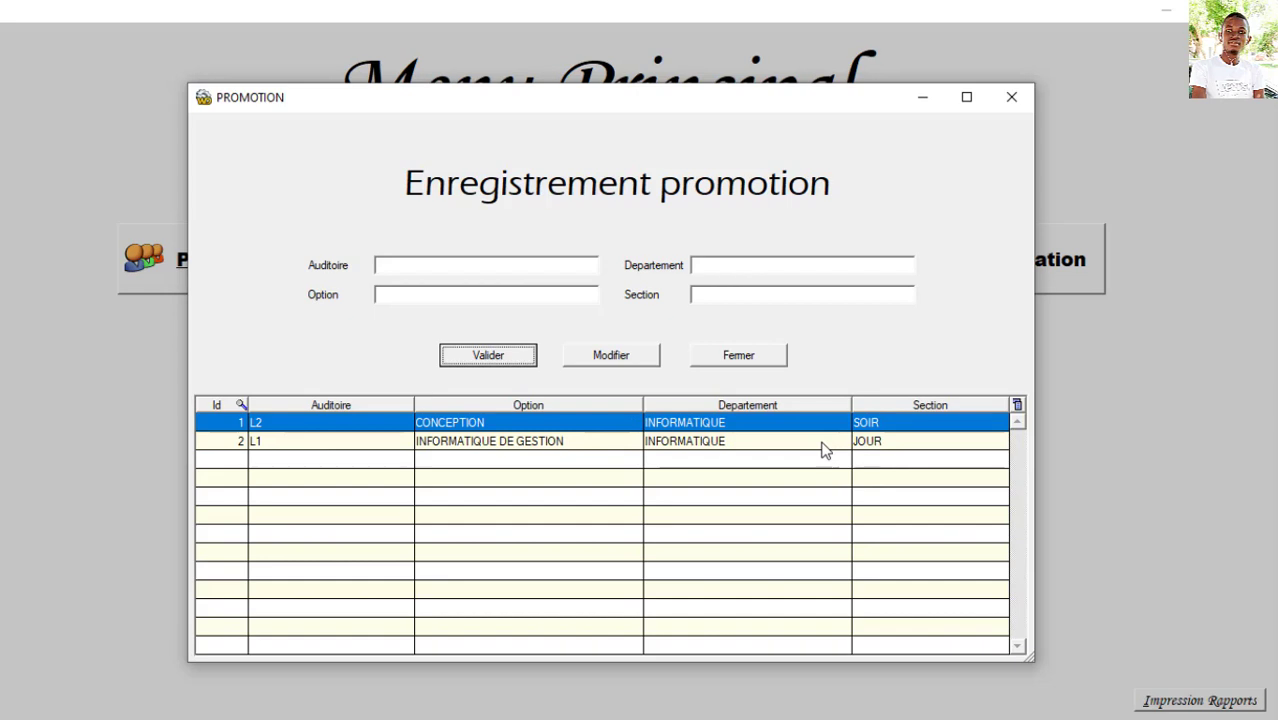
Step: Change the L1 promotion's Section from JOUR to SOIR and save the modification
{"action": "left_click", "coordinate": [565, 442]}
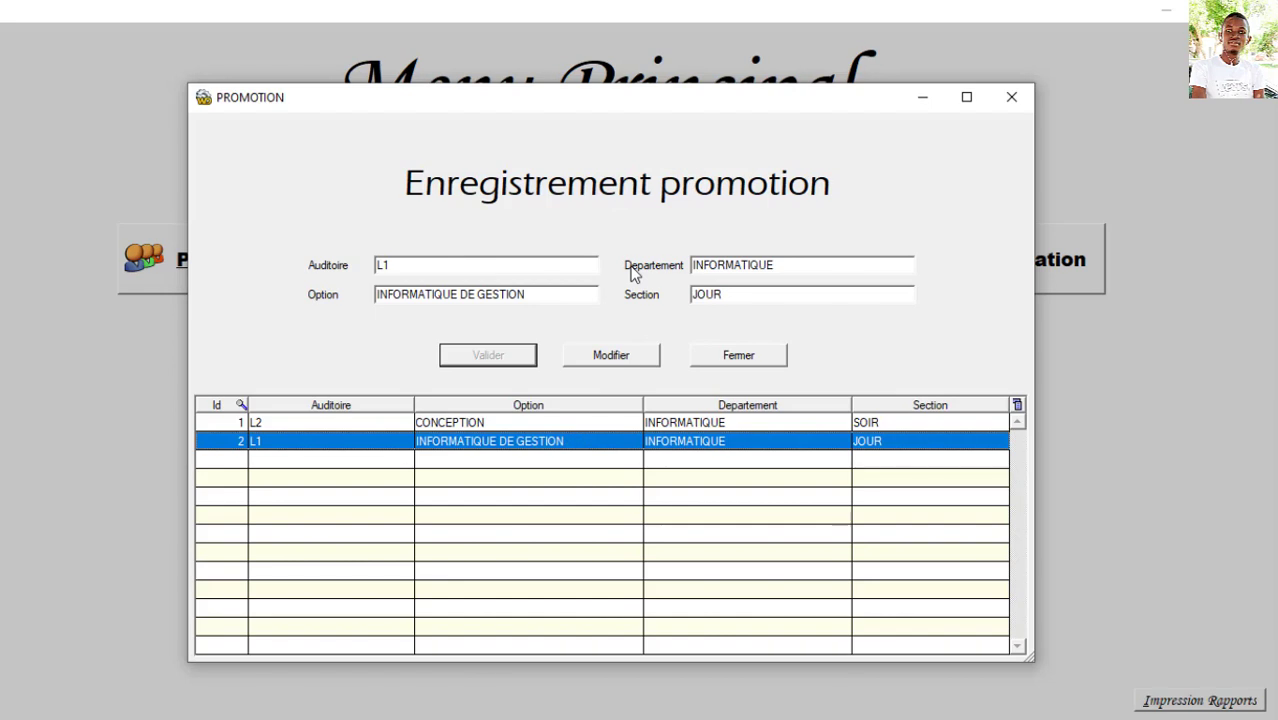
{"action": "double_click", "coordinate": [738, 293]}
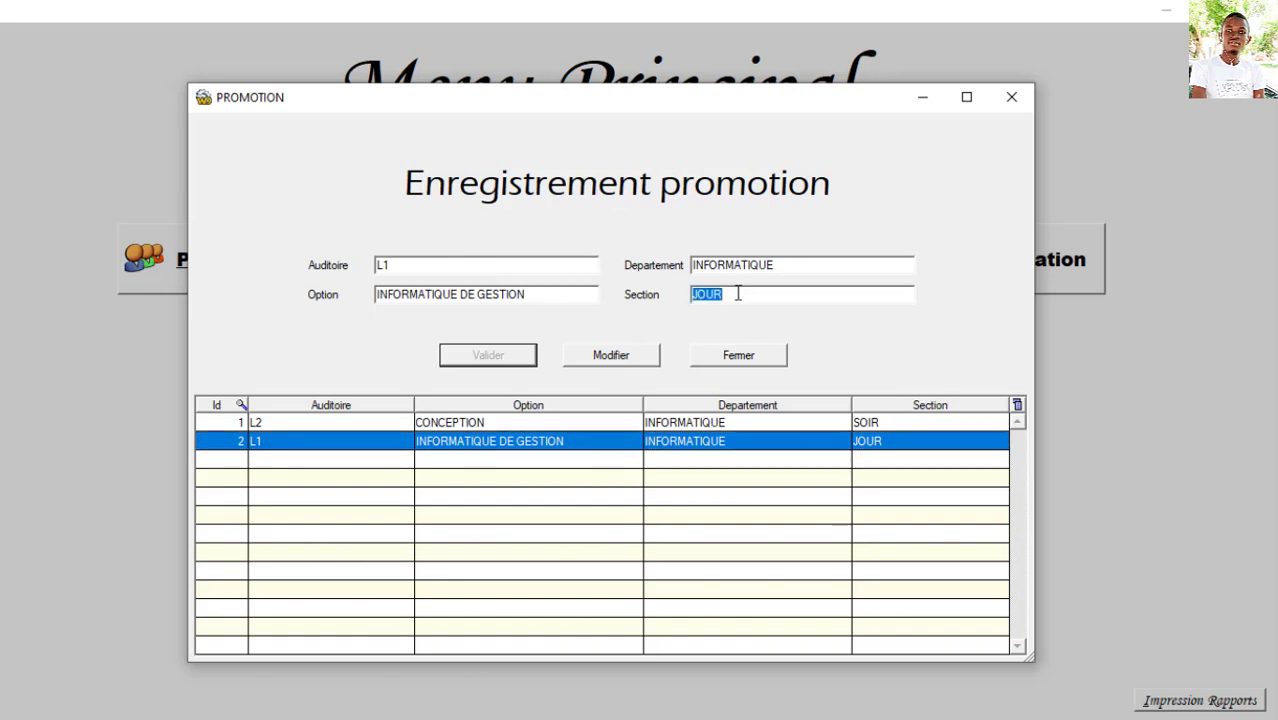
{"action": "type", "text": "SOIR"}
{"action": "left_click", "coordinate": [603, 354]}
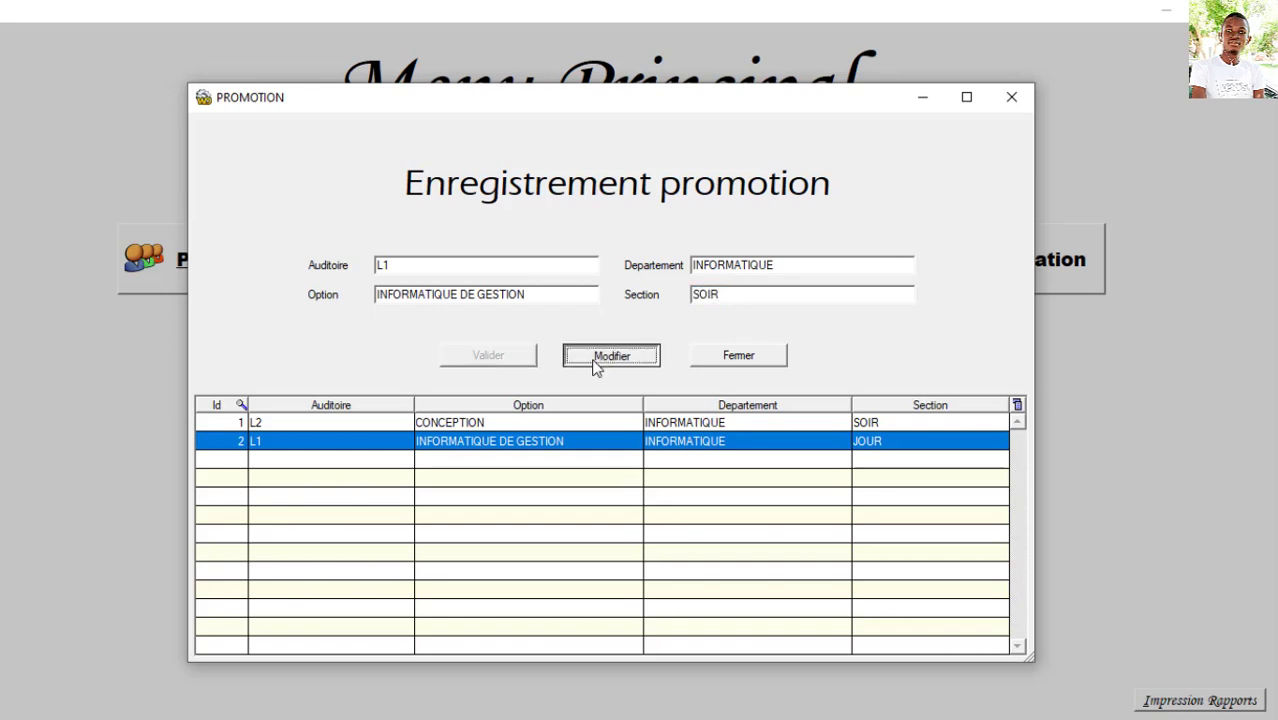
{"action": "left_click", "coordinate": [680, 436]}
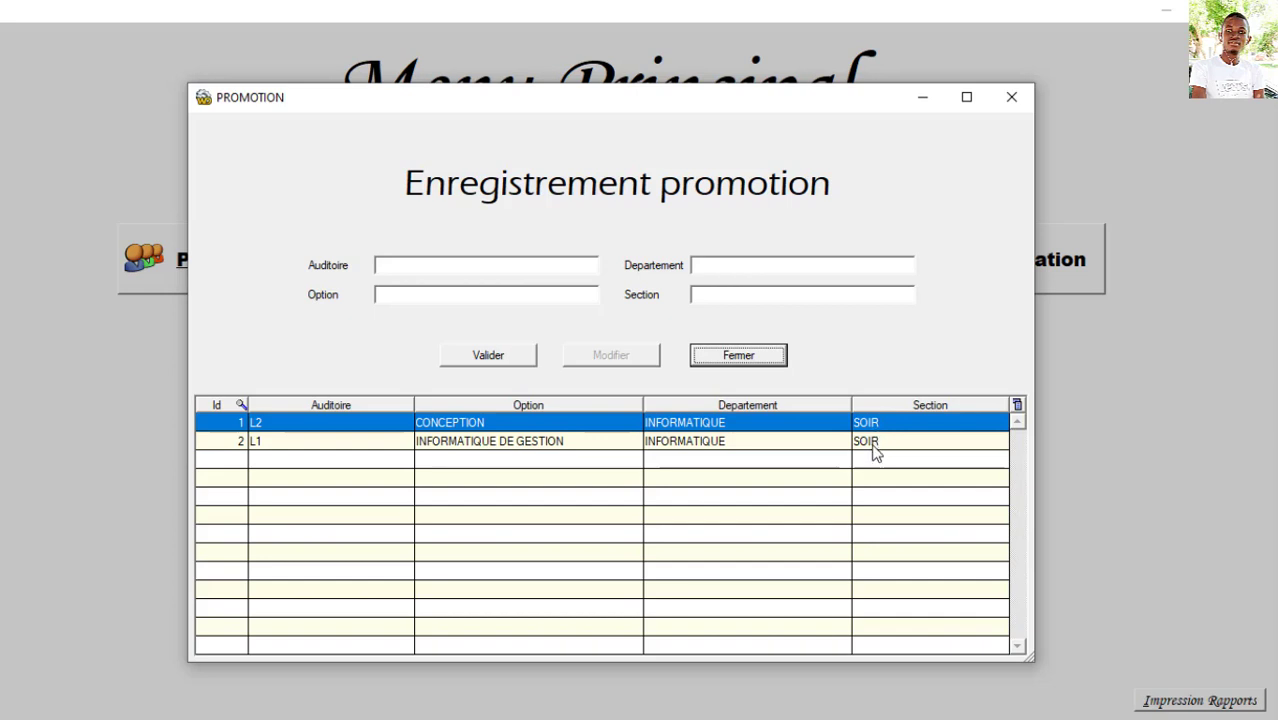
Step: Reload the L1 promotion, retype JOUR in Section without saving, and close the window
{"action": "left_click", "coordinate": [873, 446]}
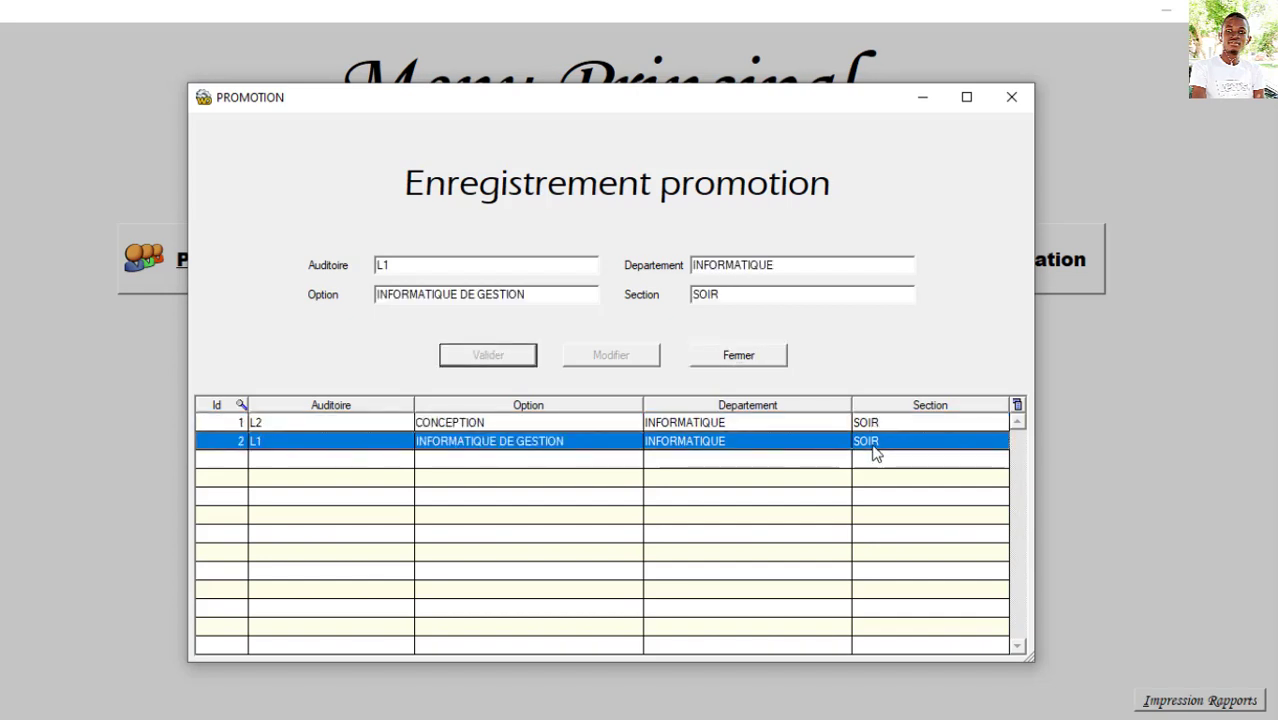
{"action": "double_click", "coordinate": [723, 288]}
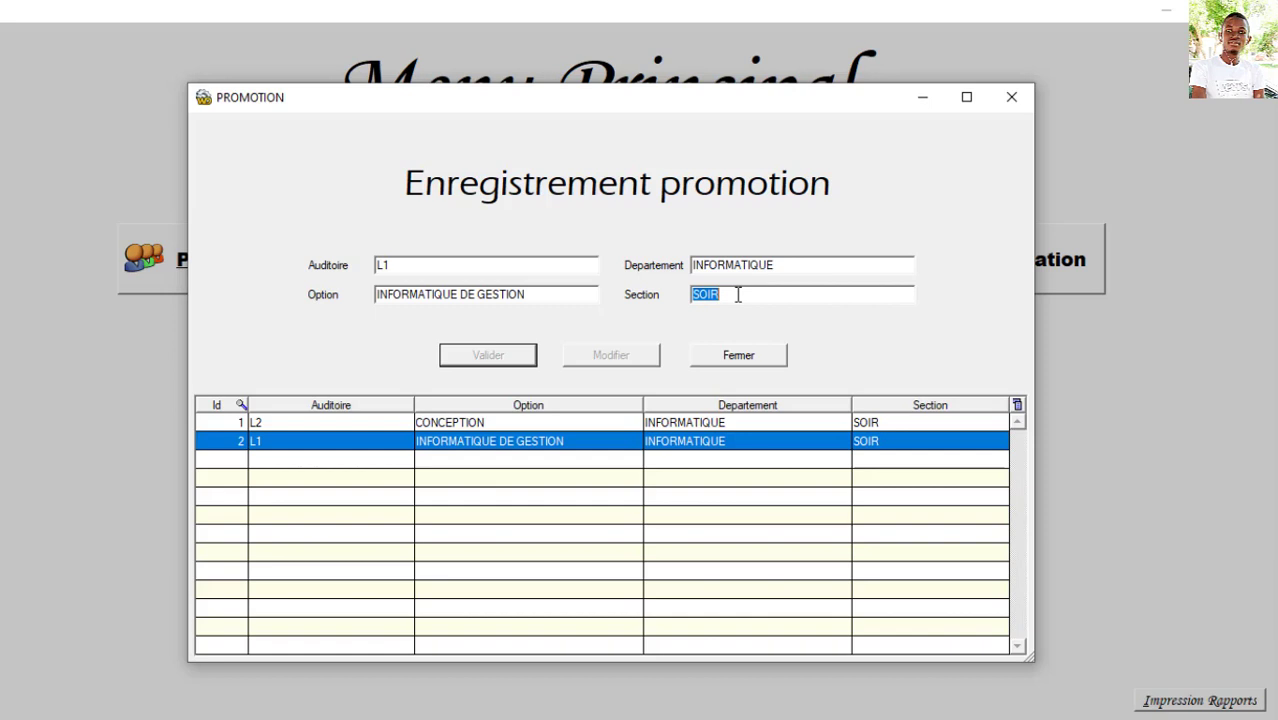
{"action": "type", "text": "JOUR"}
{"action": "left_click", "coordinate": [736, 358]}
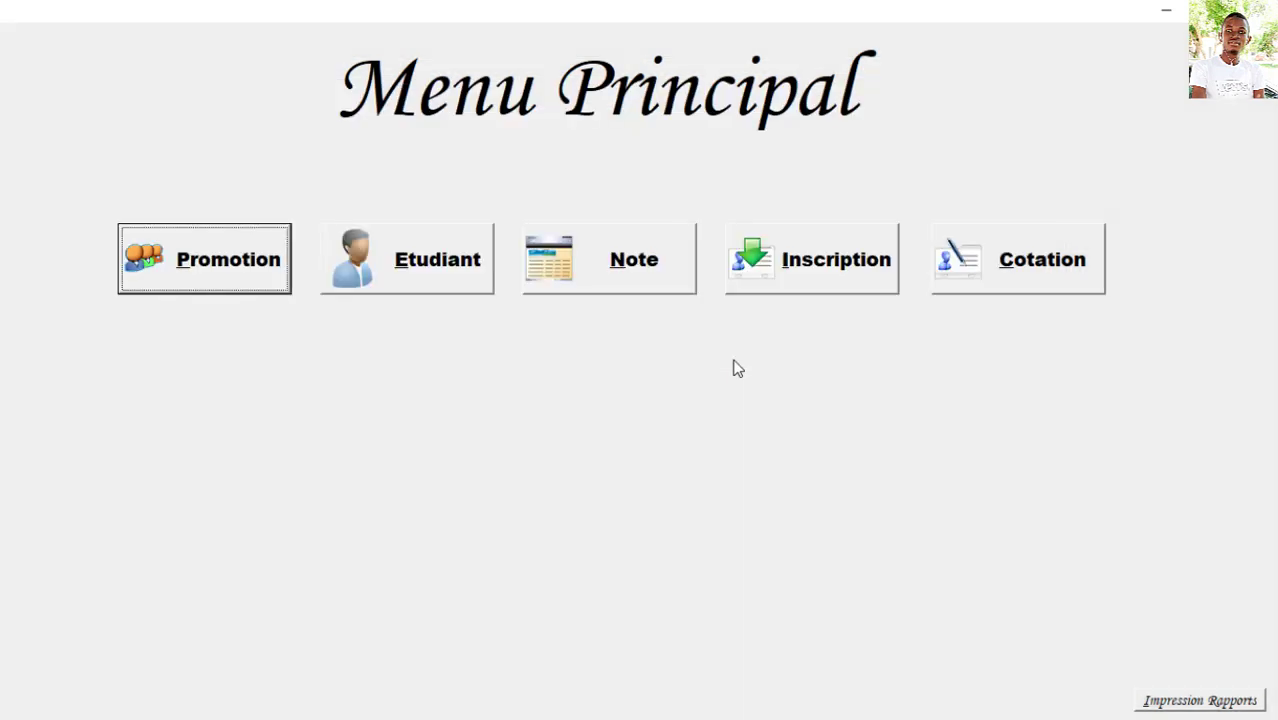
Step: Enter the new student's last name, postname and first name in the Etudiant form
{"action": "left_click", "coordinate": [397, 276]}
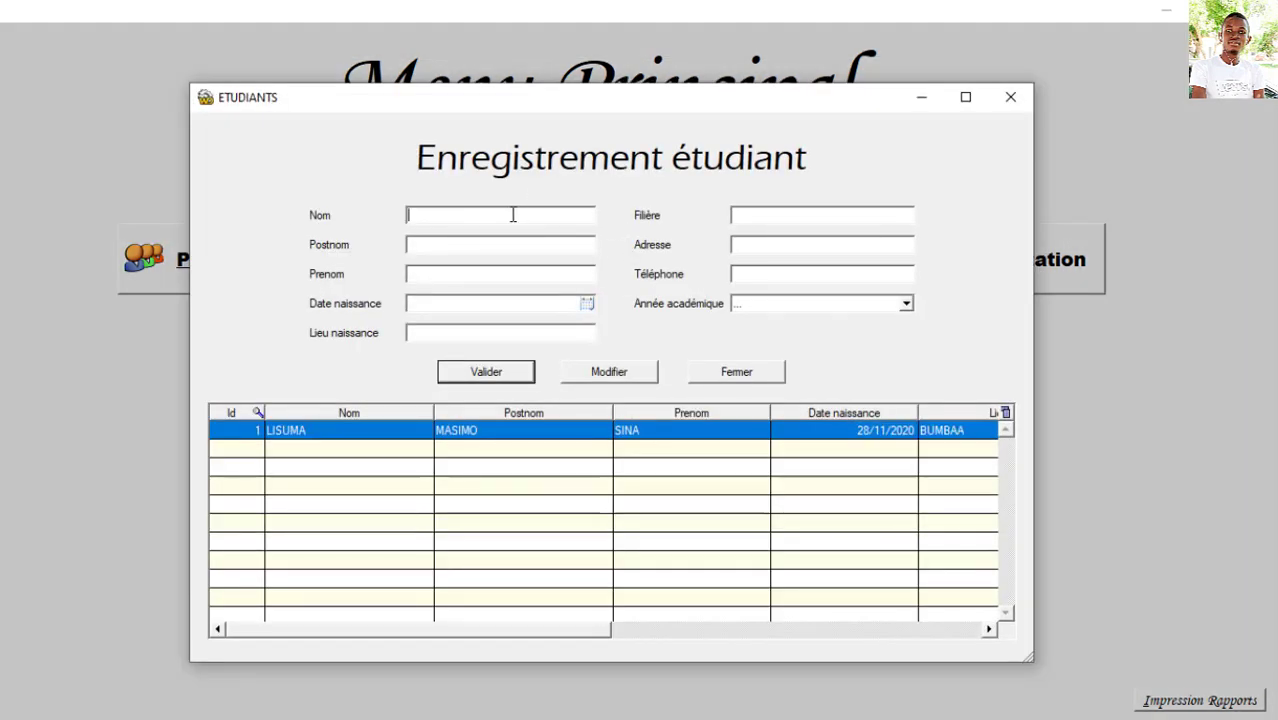
{"action": "mouse_move", "coordinate": [636, 101]}
{"action": "left_mouse_down"}
{"action": "mouse_move", "coordinate": [688, 77]}
{"action": "mouse_move", "coordinate": [637, 114]}
{"action": "left_mouse_up"}
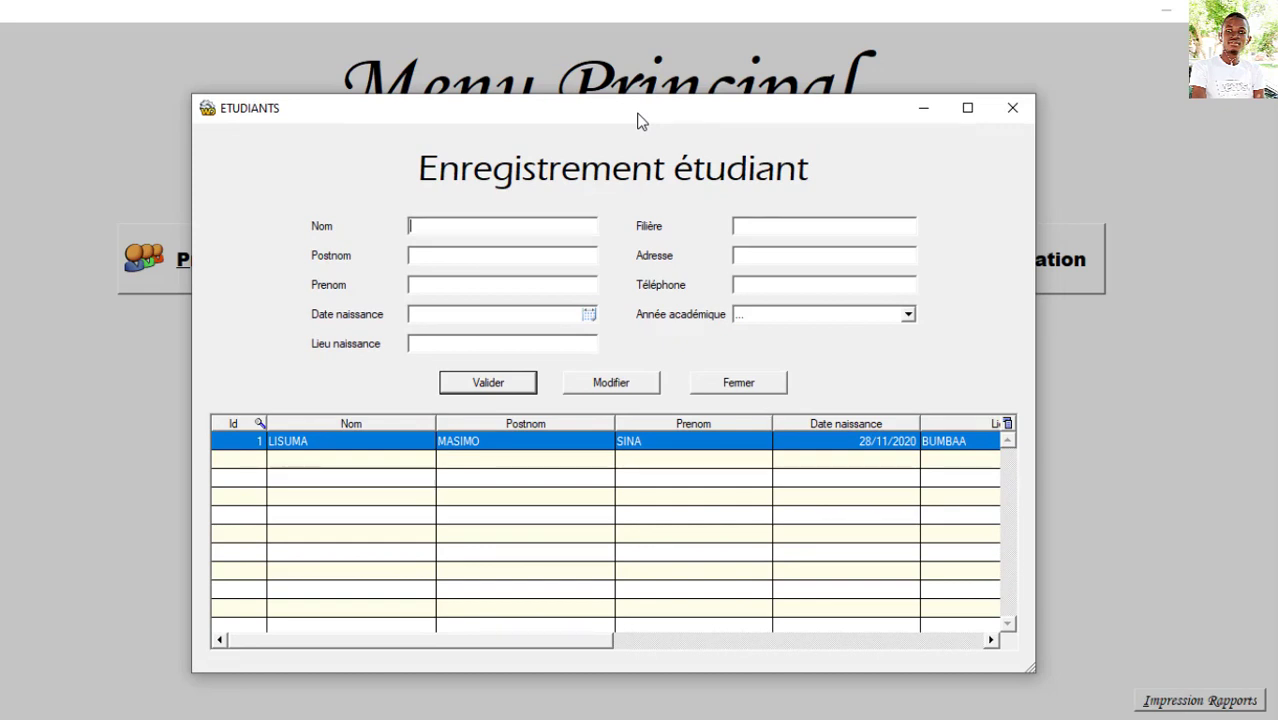
{"action": "left_click", "coordinate": [487, 250]}
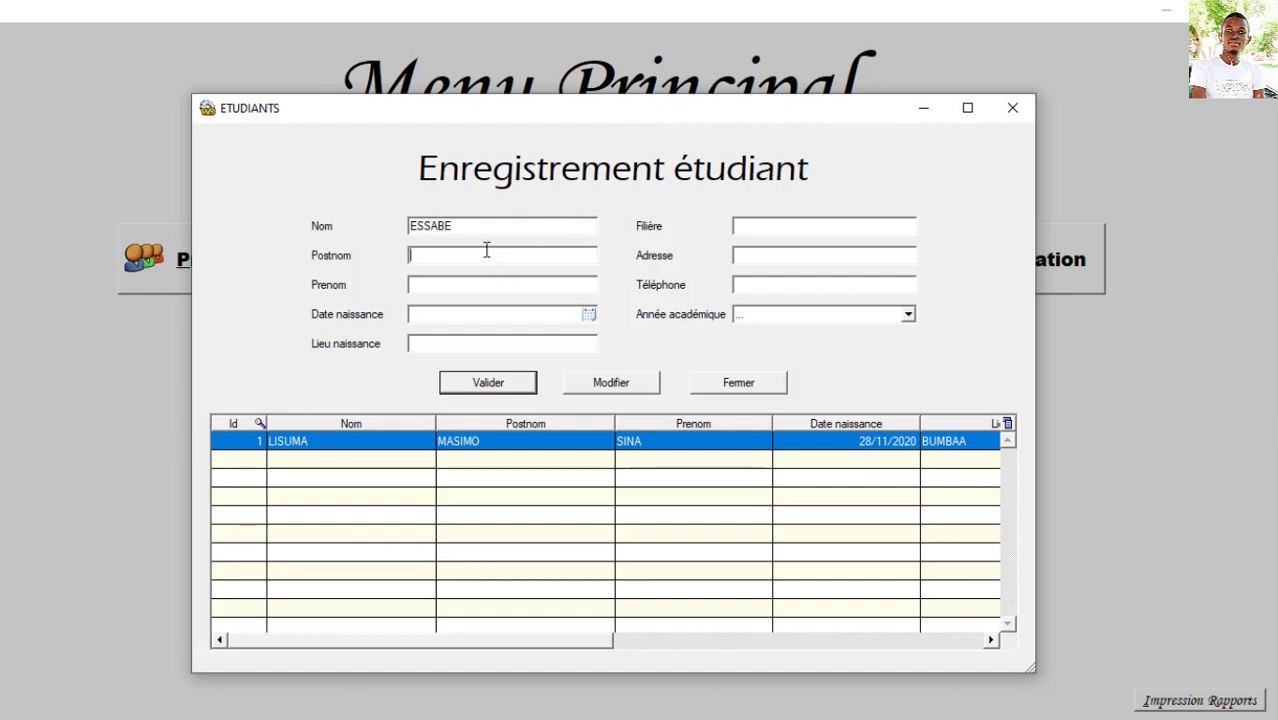
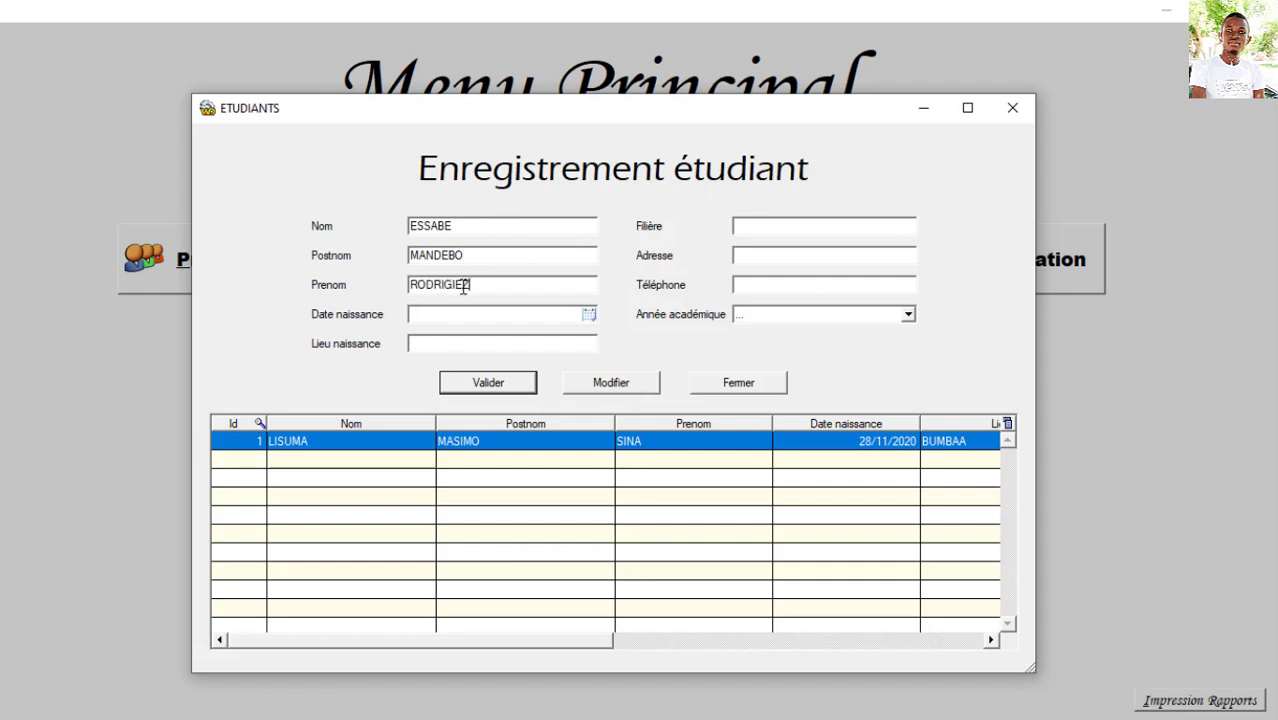
Step: Set birth date 13/12/2020, birthplace KIS, filière INFORMATIQUE and the student's address
{"action": "left_click", "coordinate": [589, 316]}
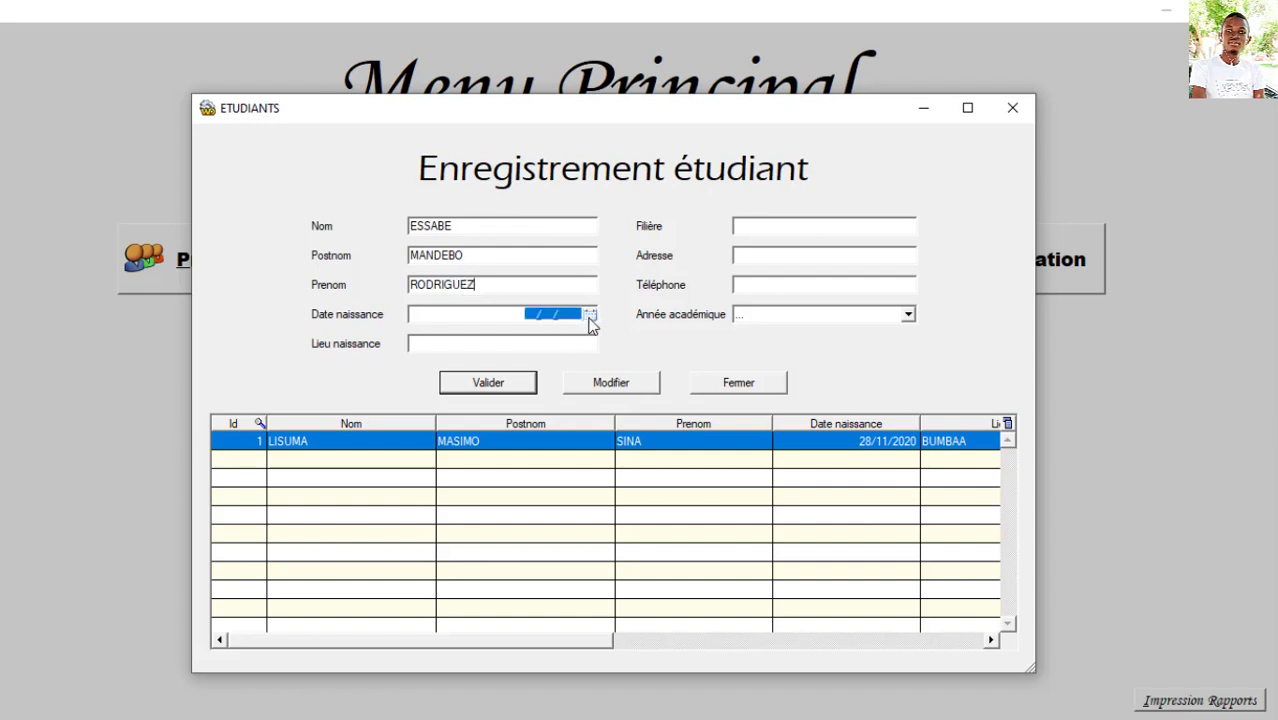
{"action": "left_click", "coordinate": [520, 471]}
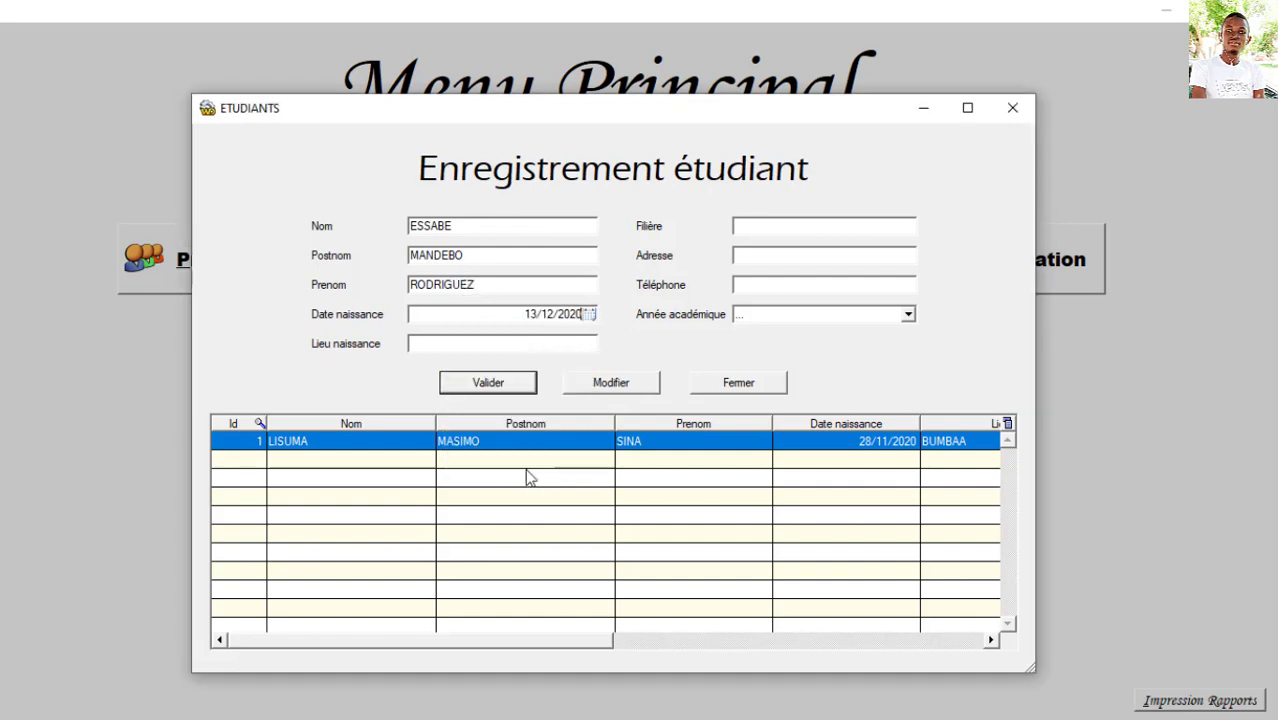
{"action": "left_click", "coordinate": [483, 342]}
{"action": "type", "text": "KIS"}
{"action": "type", "text": "INFORMAT"}
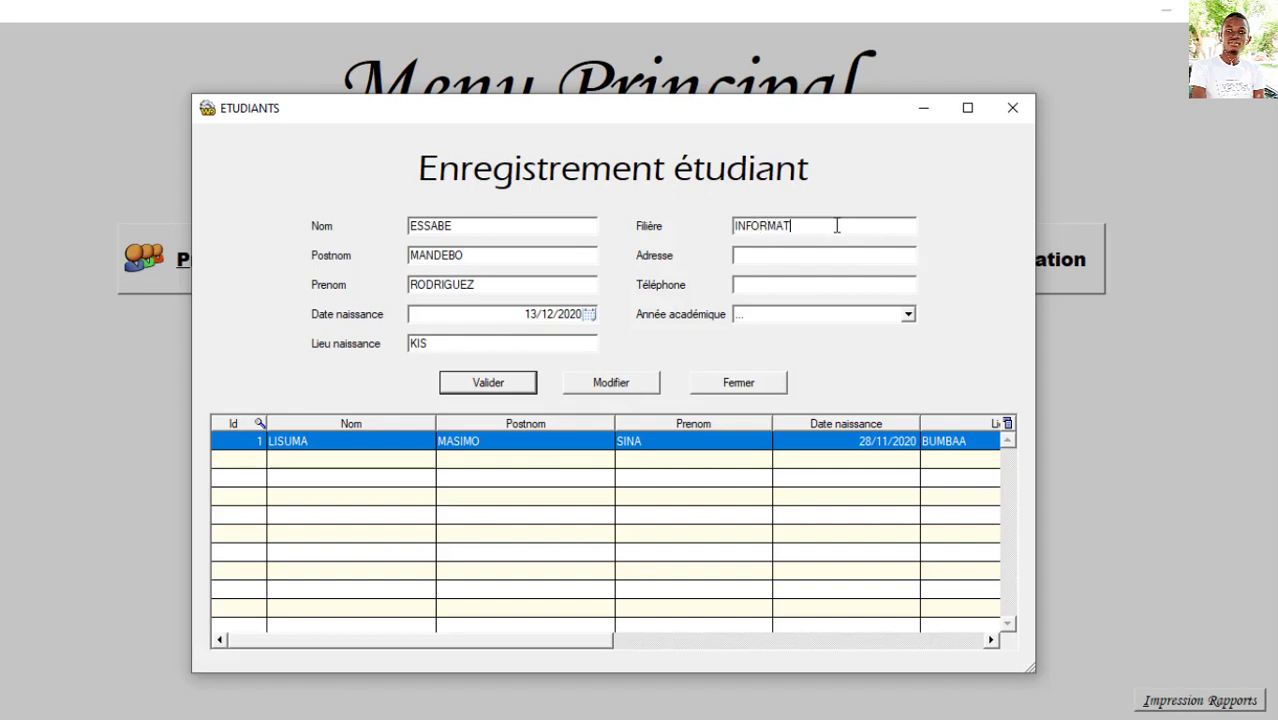
{"action": "type", "text": "IQUE"}
{"action": "left_click", "coordinate": [811, 257]}
{"action": "type", "text": "MAKISO"}
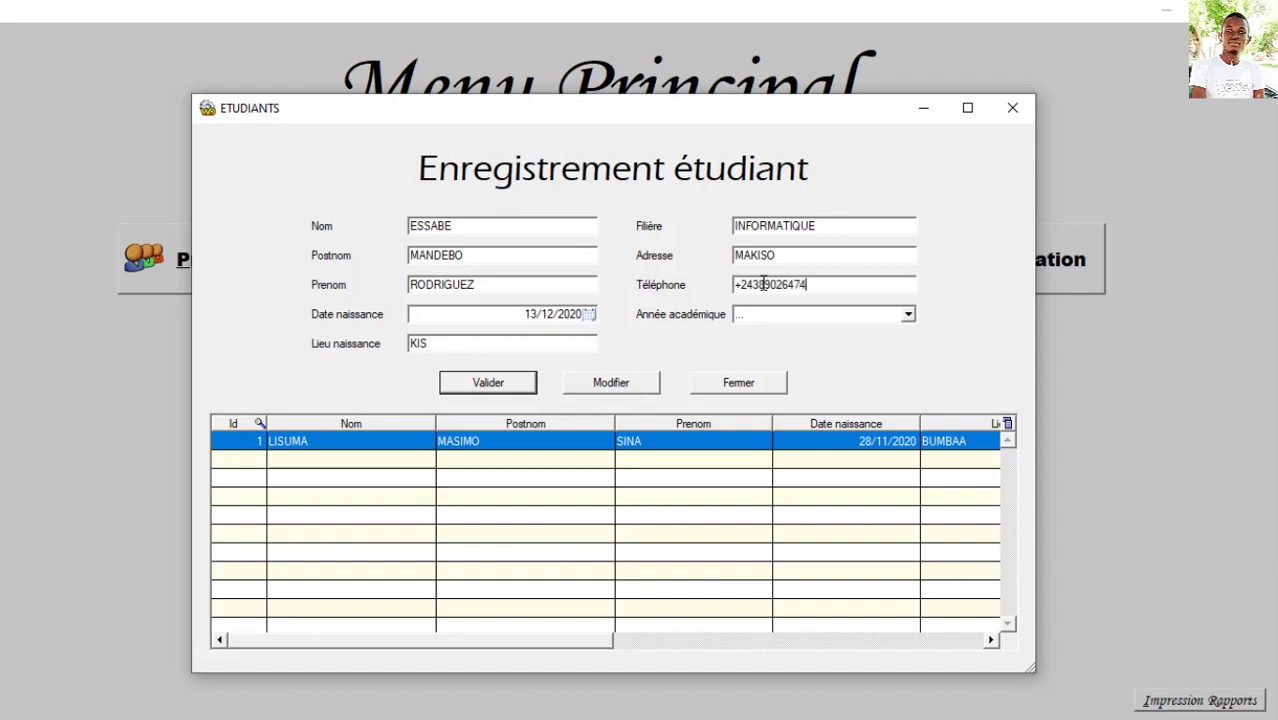
Step: Choose academic year 2020-2021, save the student record and close the window
{"action": "left_click", "coordinate": [909, 315]}
{"action": "left_click", "coordinate": [909, 316]}
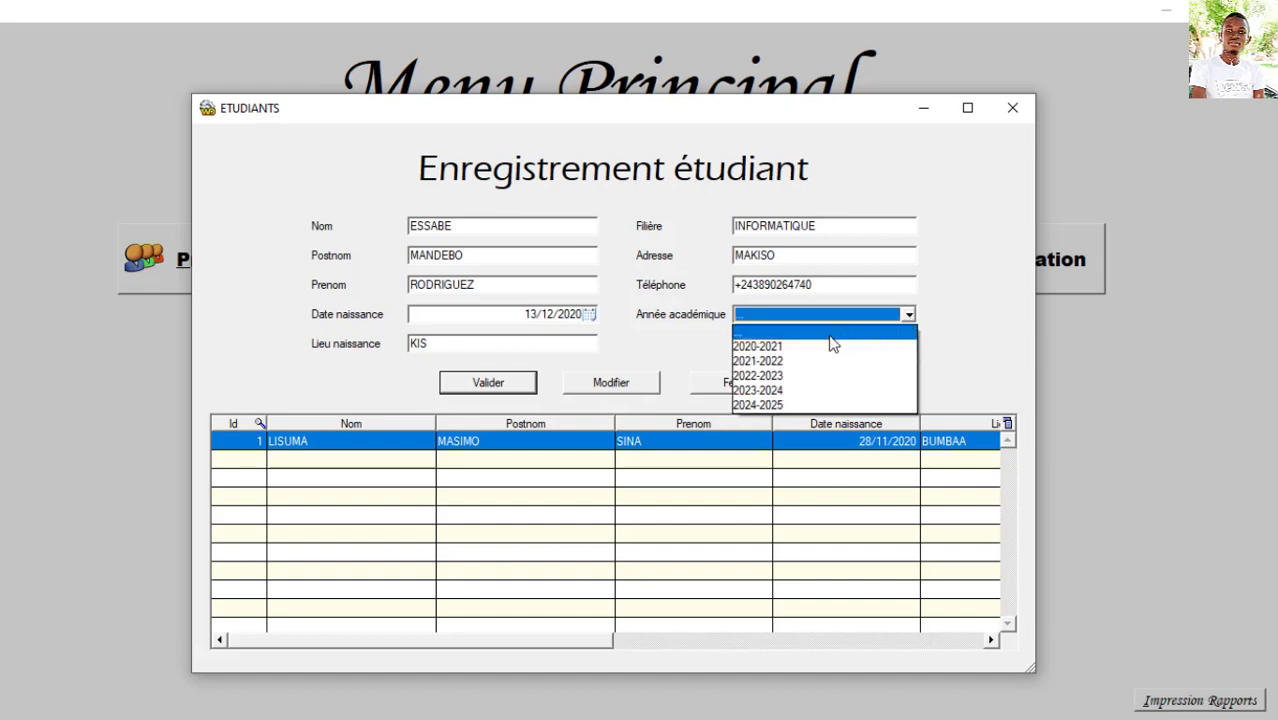
{"action": "left_click", "coordinate": [795, 347]}
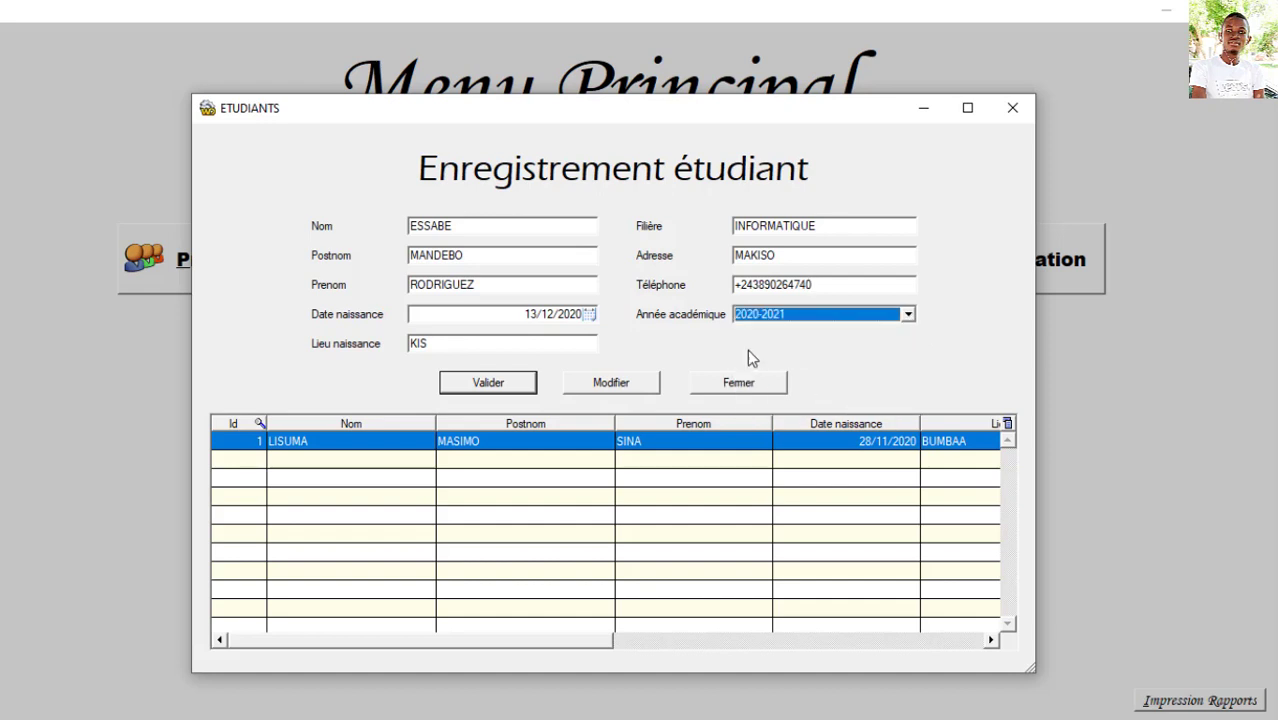
{"action": "left_click", "coordinate": [522, 383]}
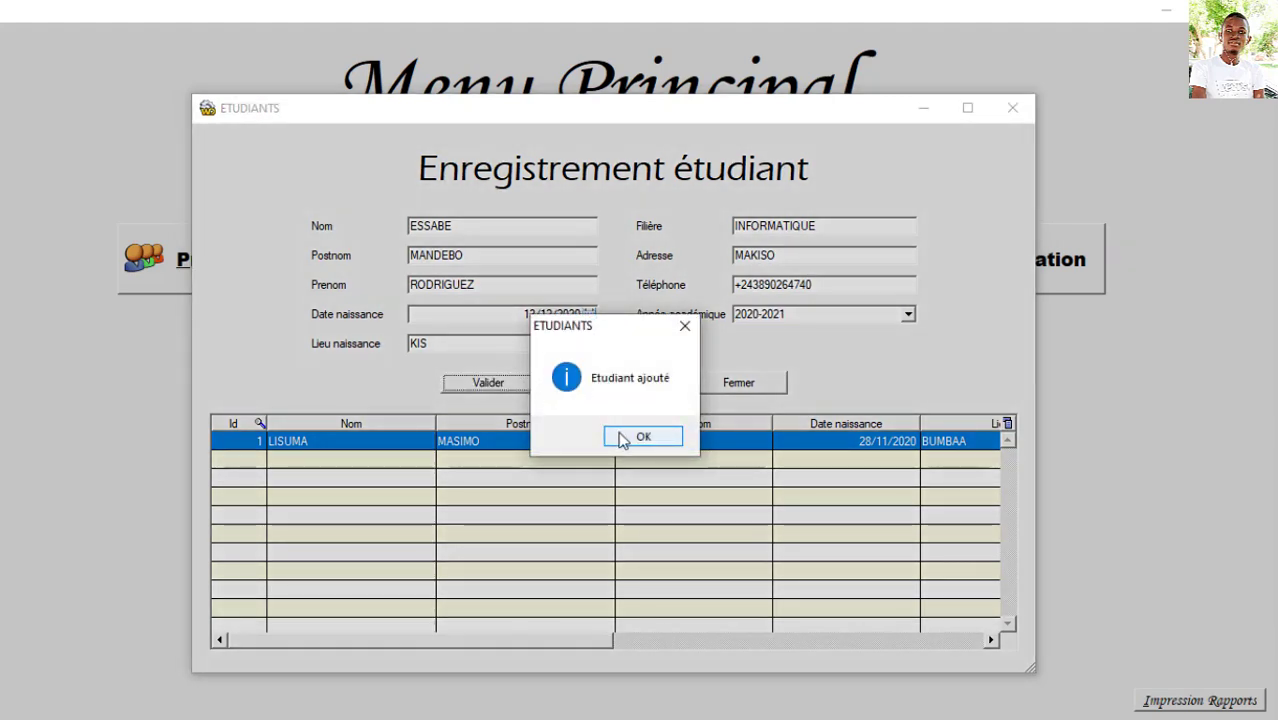
{"action": "left_click", "coordinate": [632, 437]}
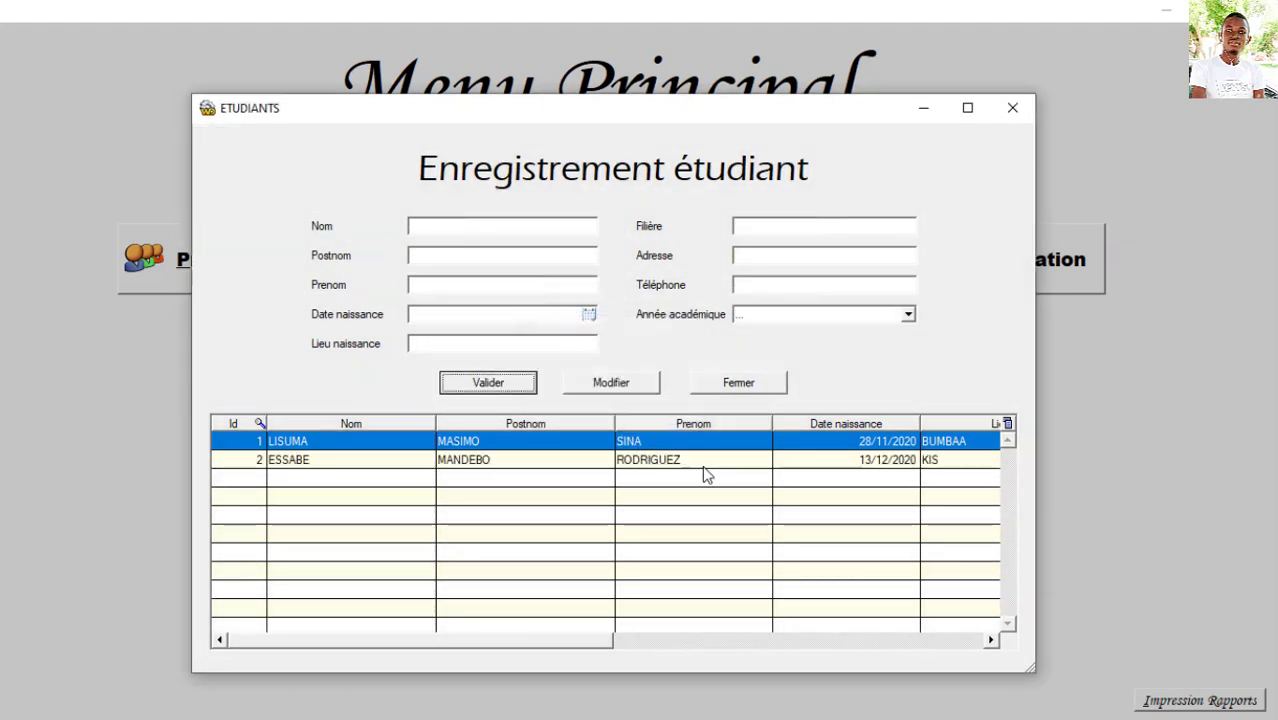
{"action": "left_click", "coordinate": [749, 385]}
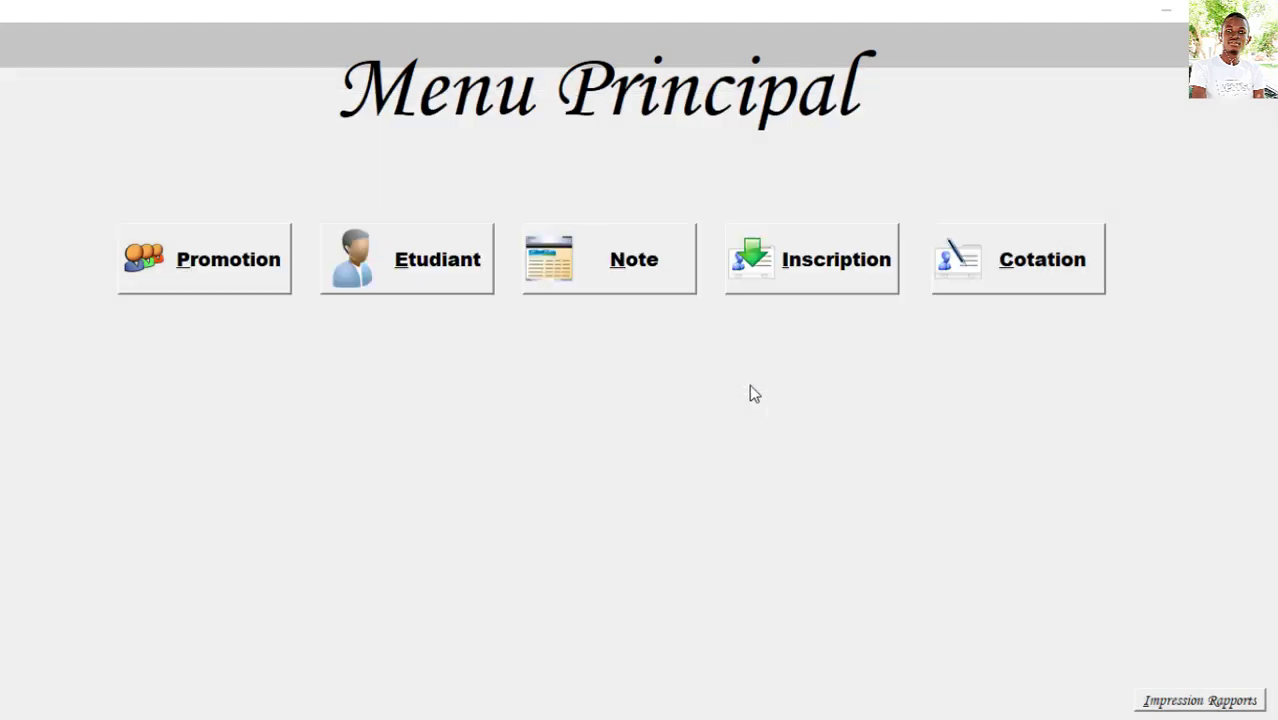
Step: Save RAPPORT DE STAGE as note type 2 and close the note window
{"action": "left_click", "coordinate": [573, 279]}
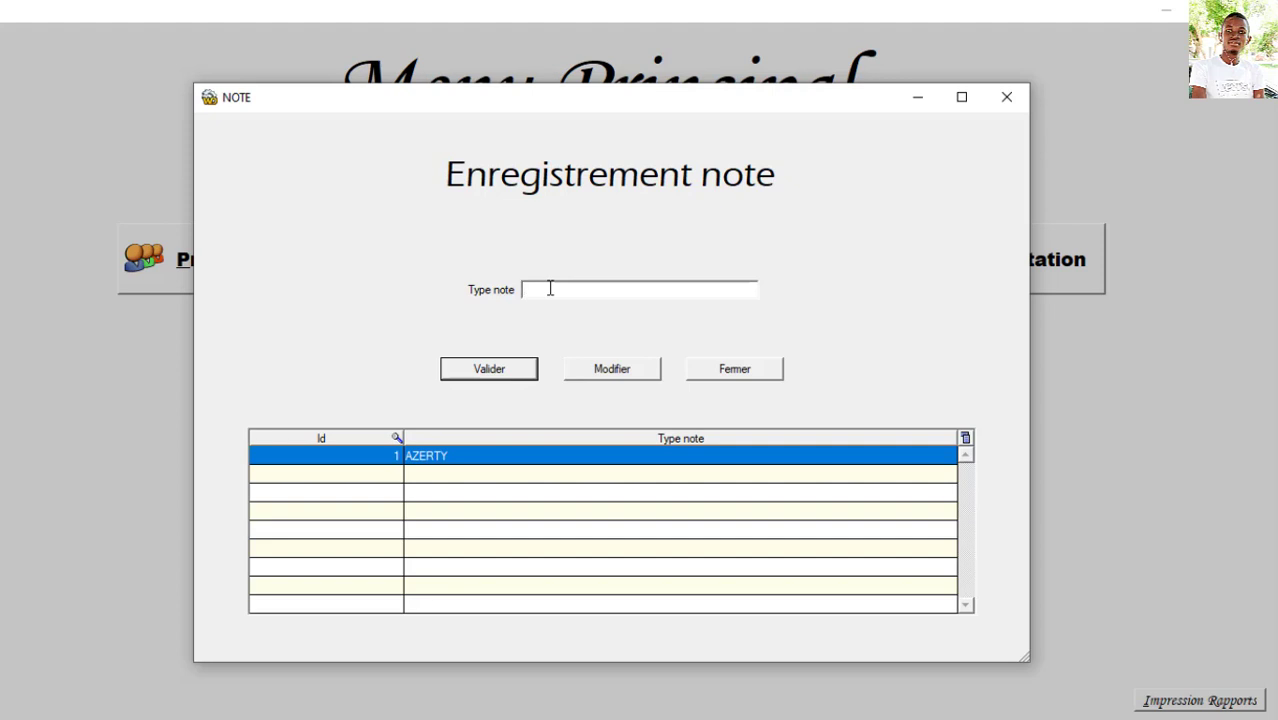
{"action": "type", "text": "RAPPORT DE STAGE"}
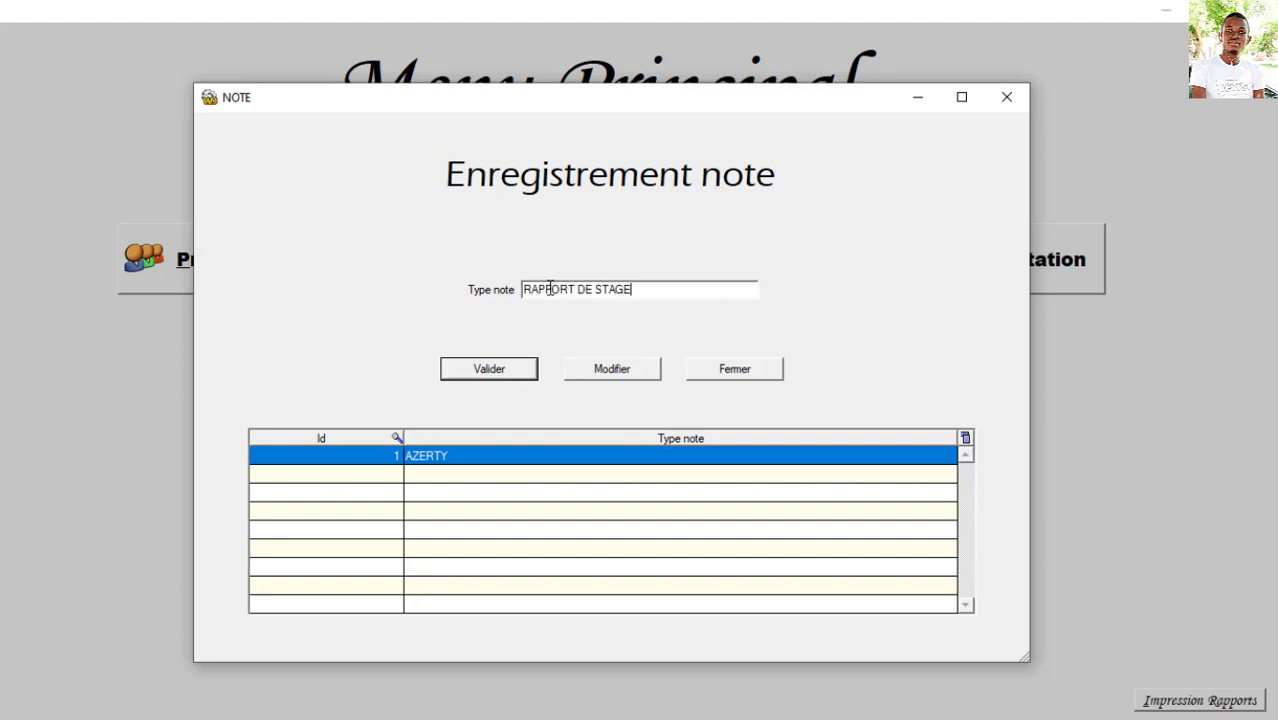
{"action": "left_click", "coordinate": [508, 372]}
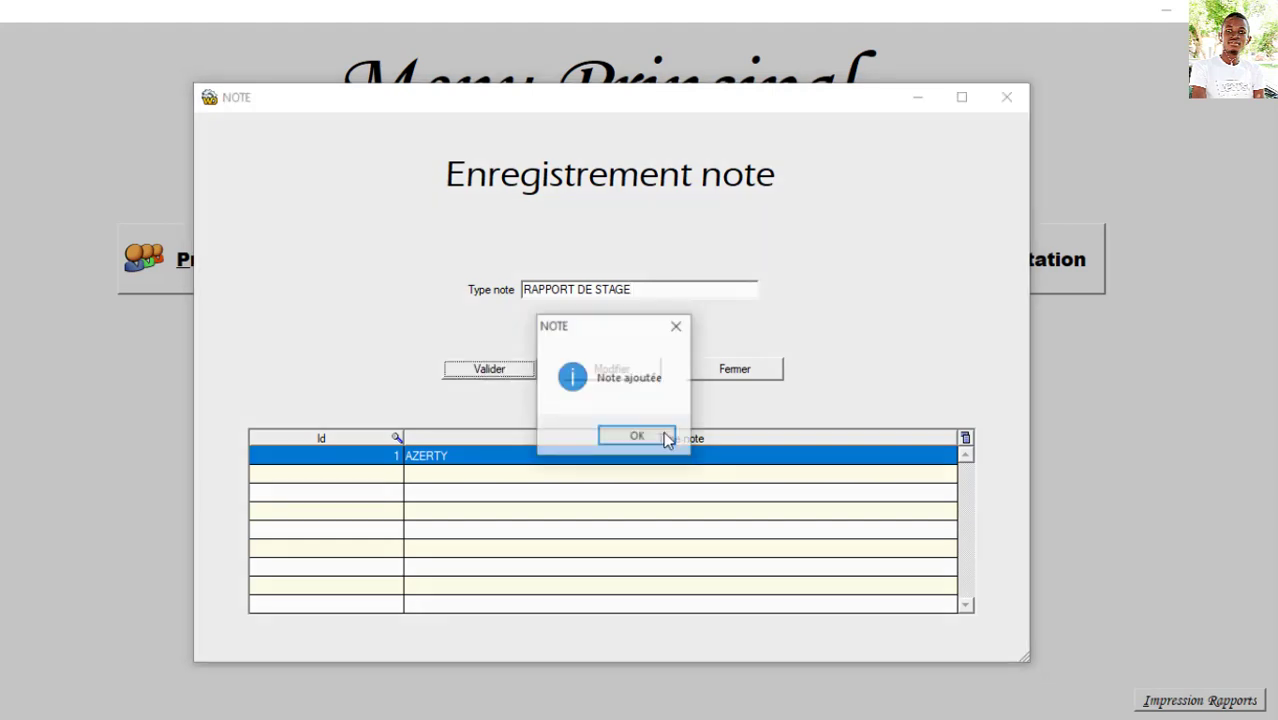
{"action": "left_click", "coordinate": [662, 438]}
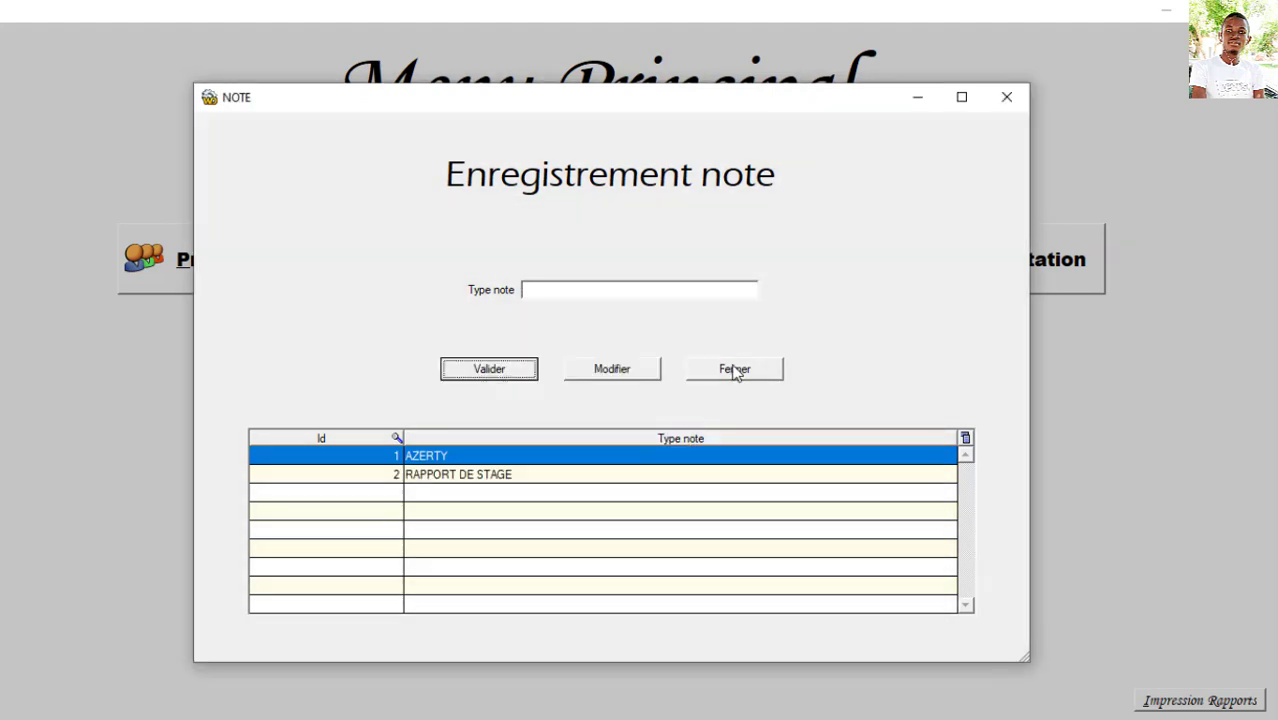
{"action": "left_click", "coordinate": [735, 369]}
Step: In a new enrolment, select the second student and promotion L2
{"action": "left_click", "coordinate": [812, 262]}
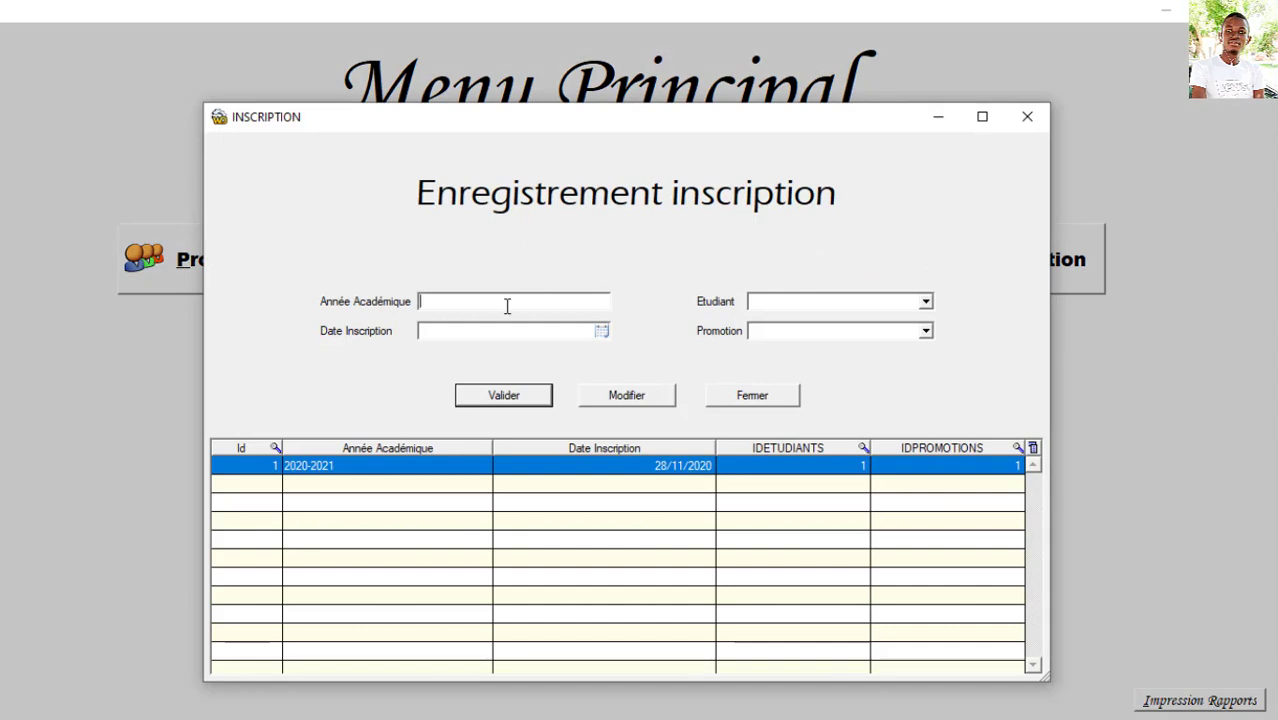
{"action": "left_click", "coordinate": [507, 306]}
{"action": "left_click", "coordinate": [925, 301]}
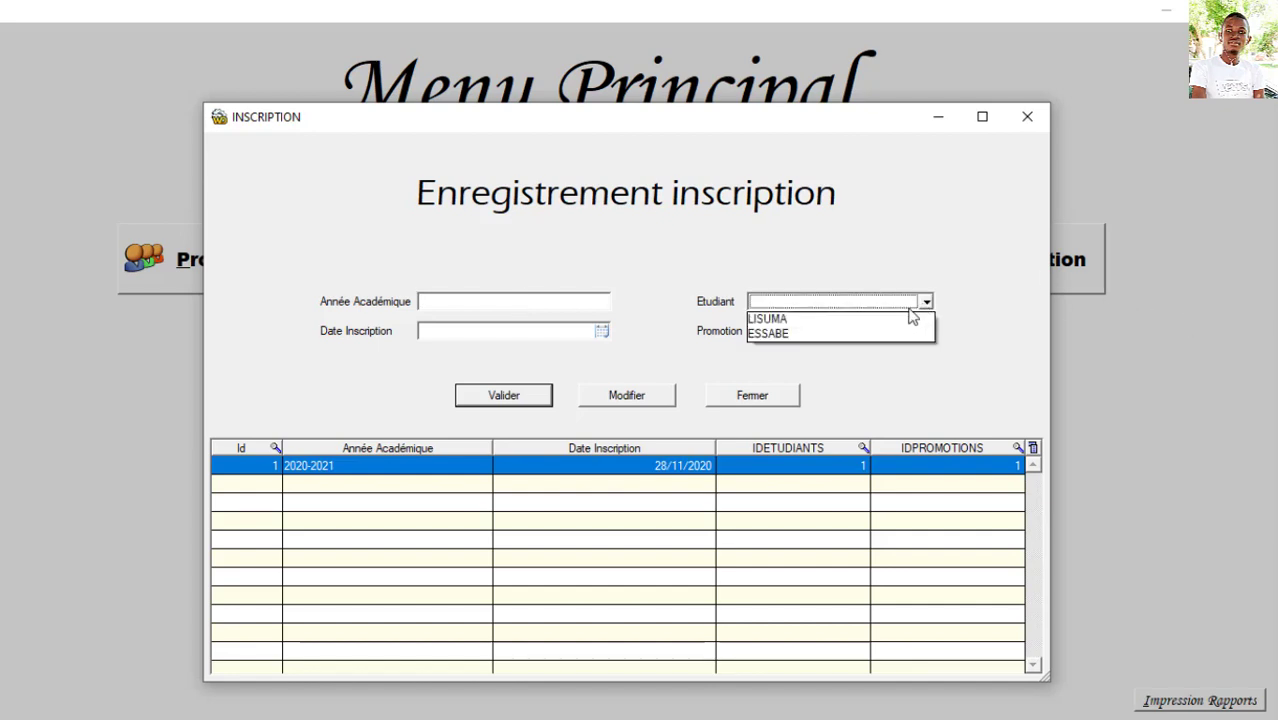
{"action": "left_click", "coordinate": [818, 334]}
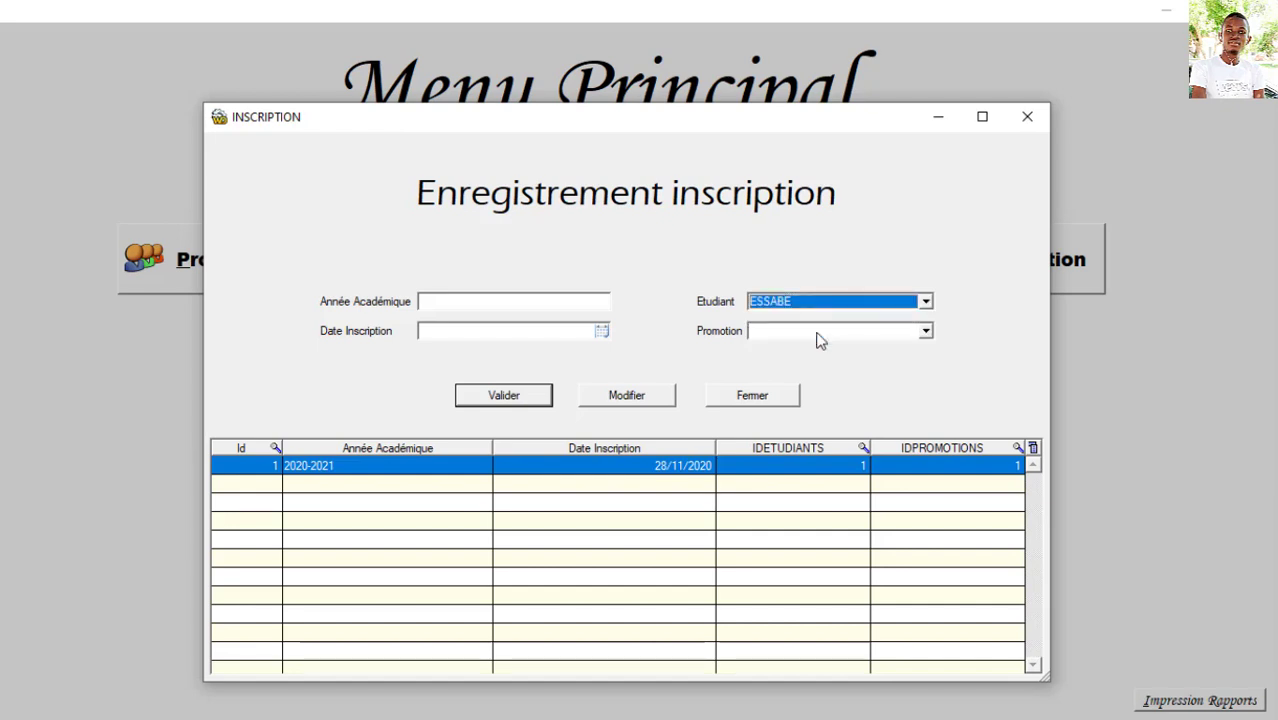
{"action": "left_click", "coordinate": [816, 333]}
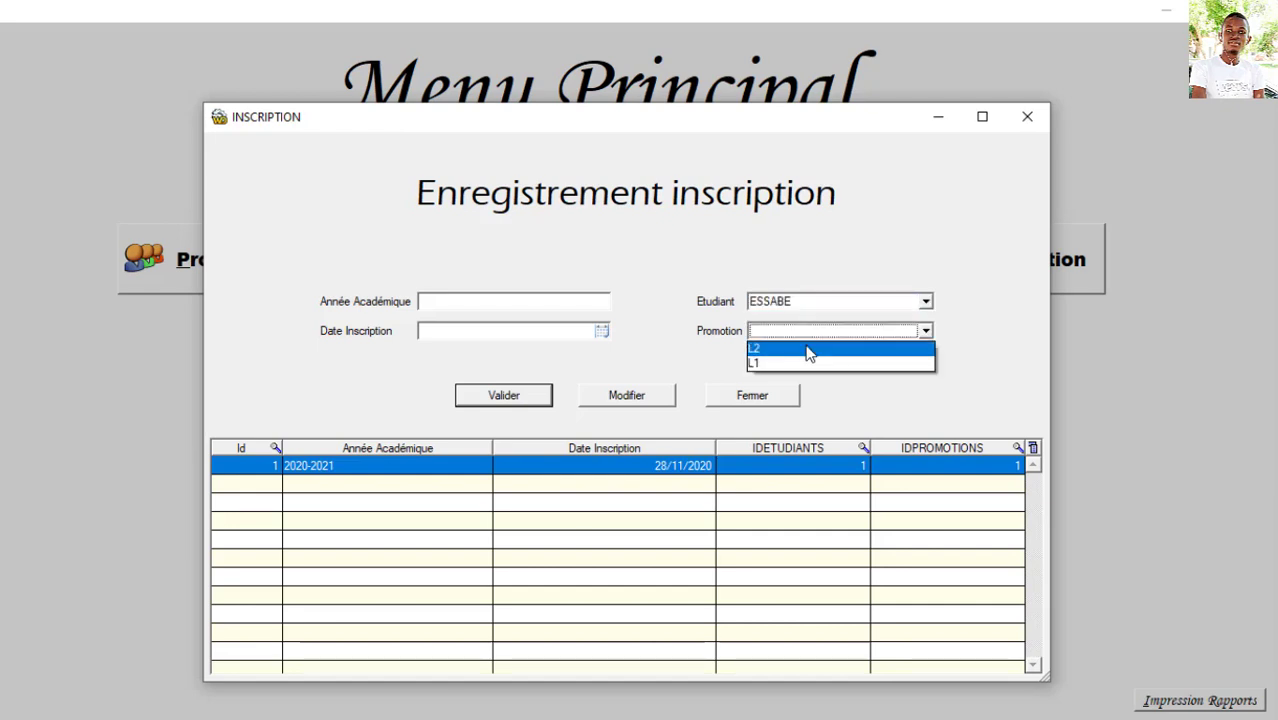
{"action": "left_click", "coordinate": [808, 350]}
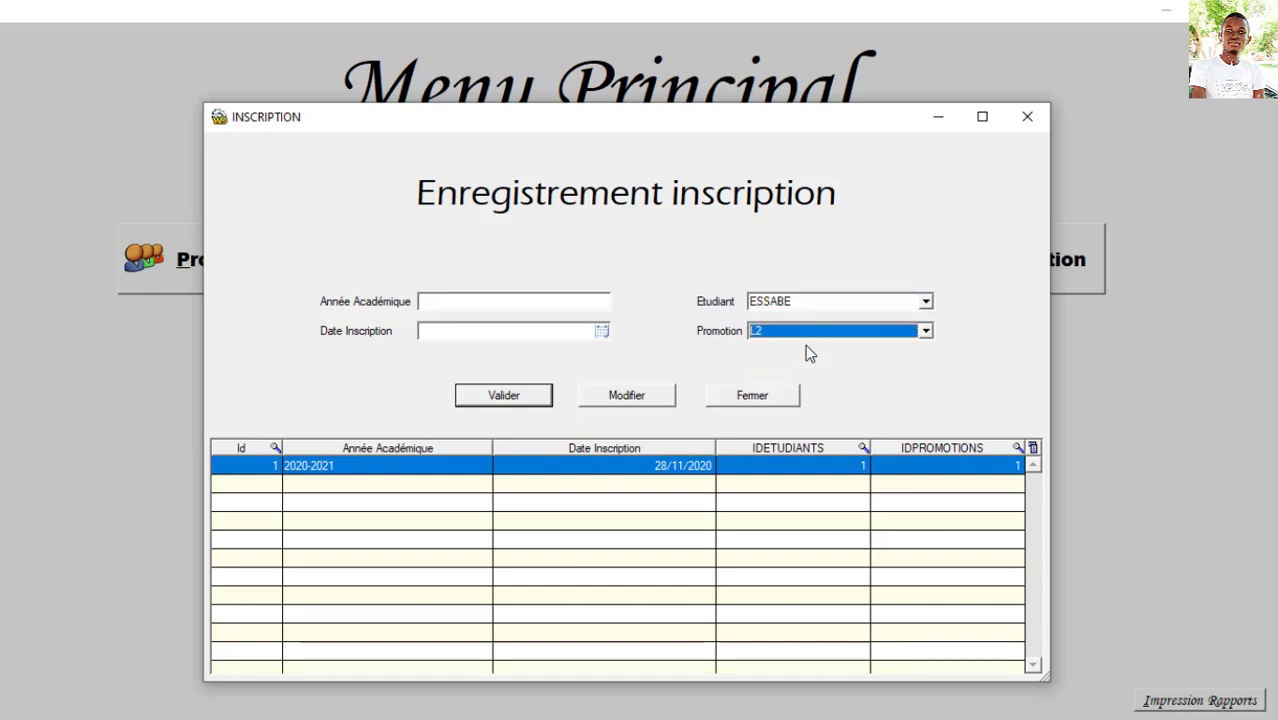
Step: Date the enrolment 13/12/2020, enter year 2020-2021, save it and close the form
{"action": "left_click", "coordinate": [601, 330]}
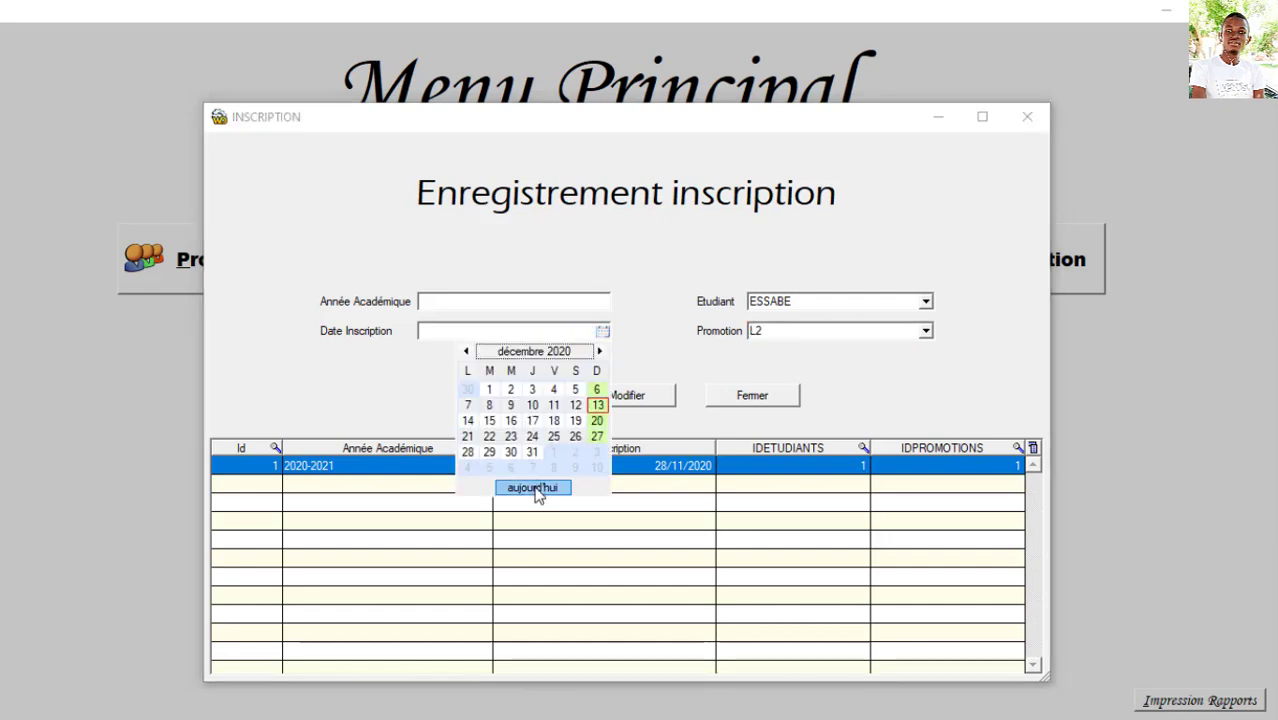
{"action": "left_click", "coordinate": [534, 489]}
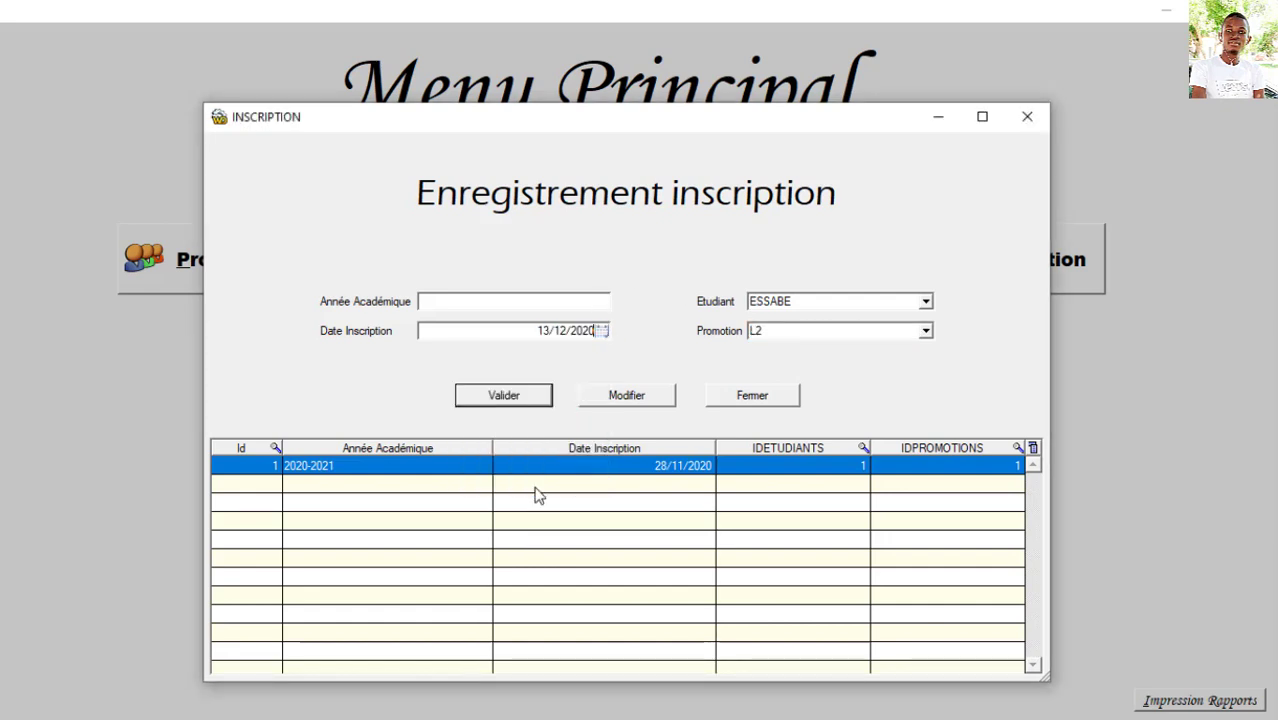
{"action": "left_click", "coordinate": [465, 302]}
{"action": "type", "text": "2020-2021"}
{"action": "left_click", "coordinate": [511, 401]}
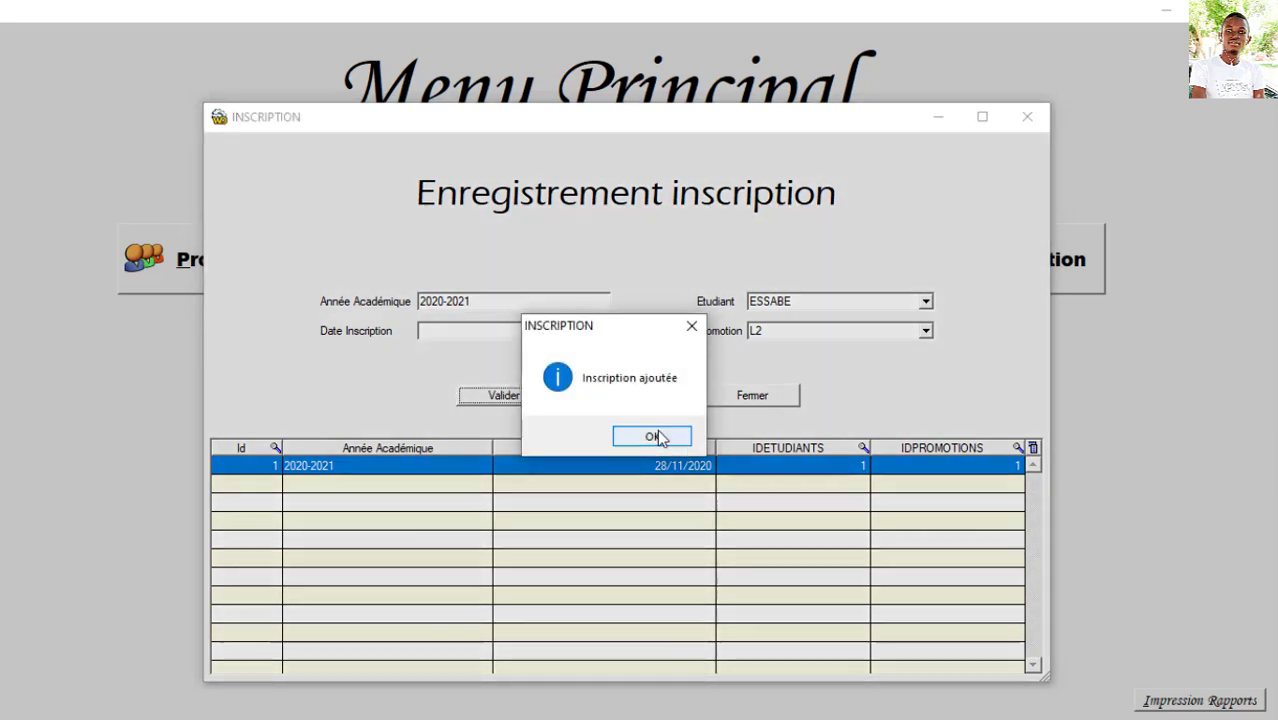
{"action": "left_click", "coordinate": [652, 437]}
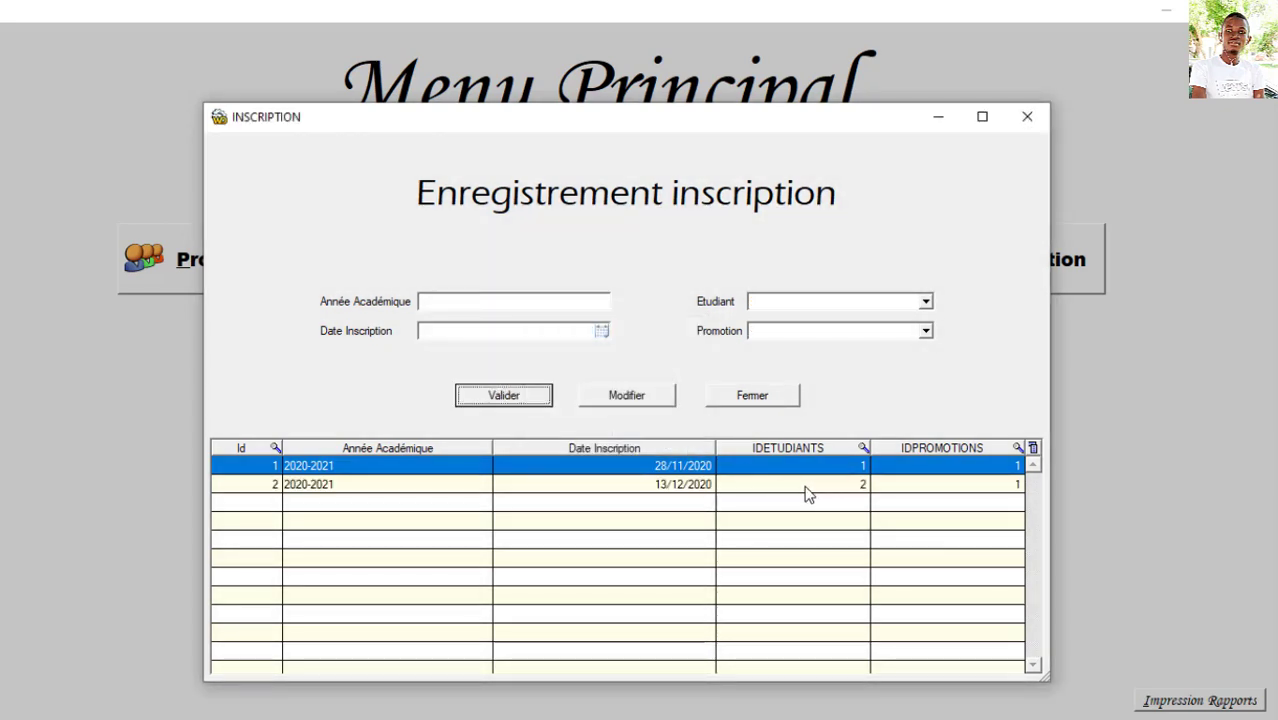
{"action": "left_click", "coordinate": [760, 395]}
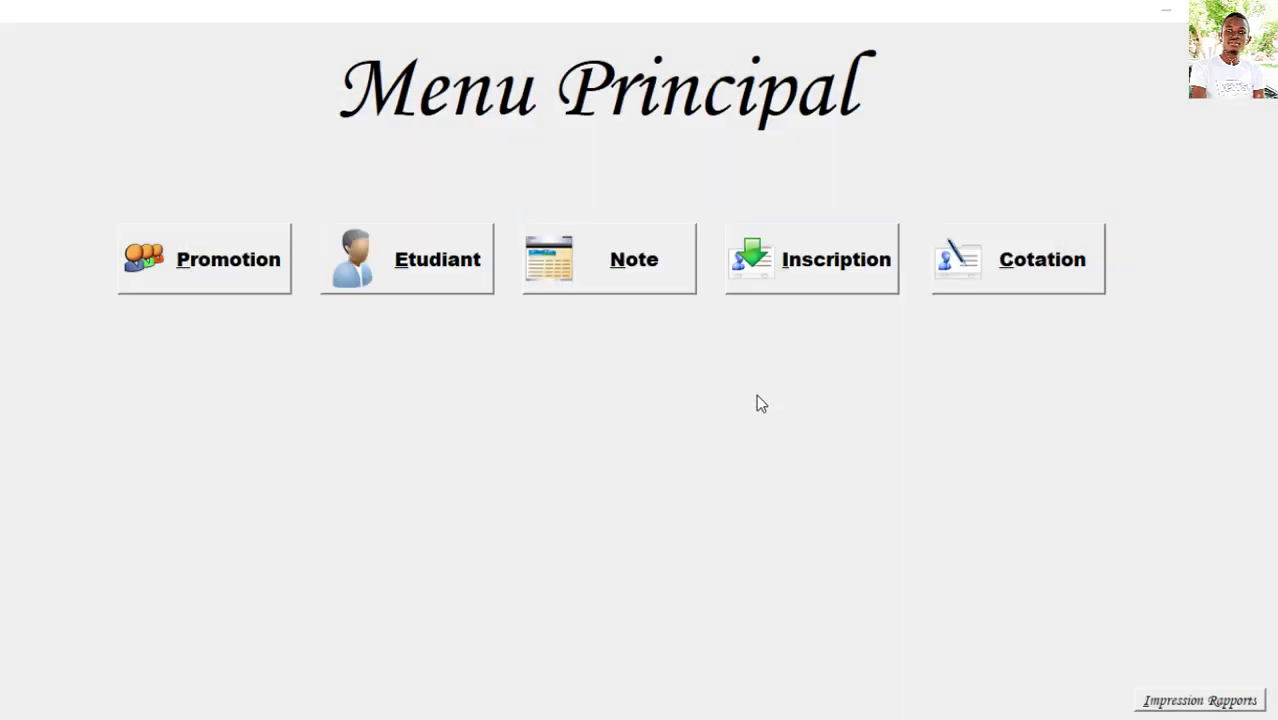
Step: Glance at the cotation and note type forms, then reopen Enregistrement cotation
{"action": "left_click", "coordinate": [1030, 263]}
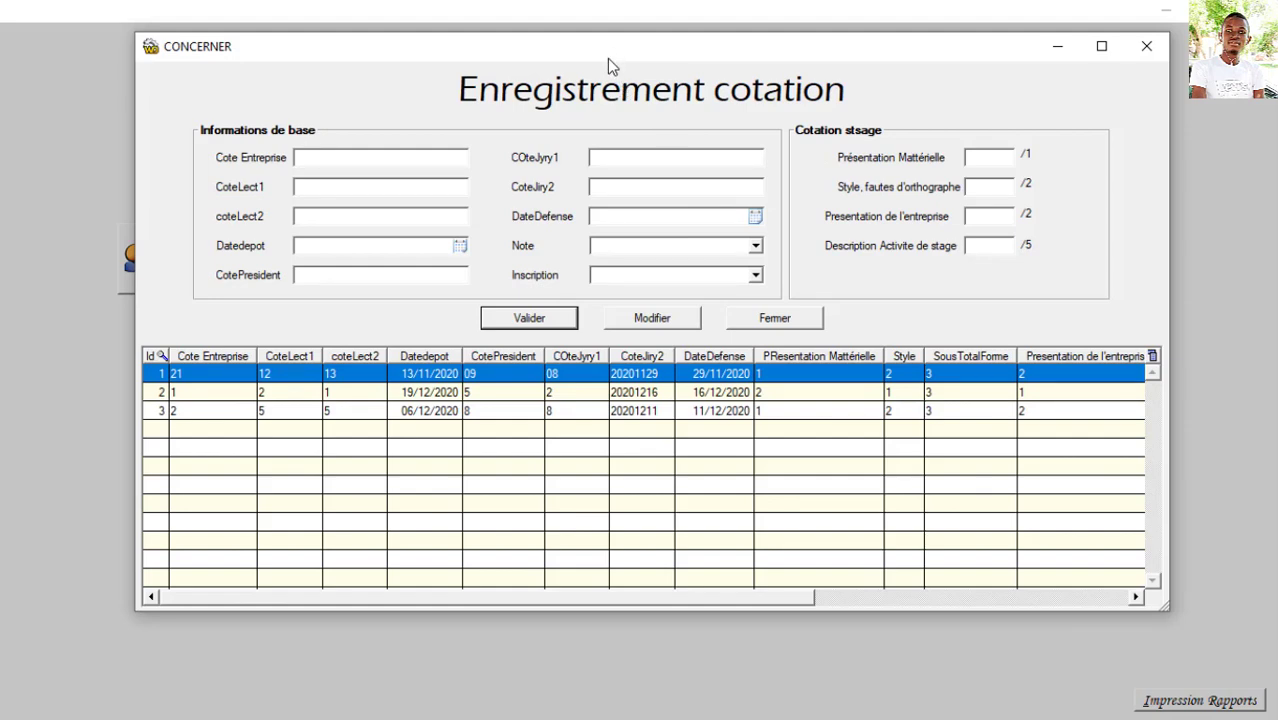
{"action": "left_click_drag", "start_coordinate": [607, 58], "coordinate": [607, 81]}
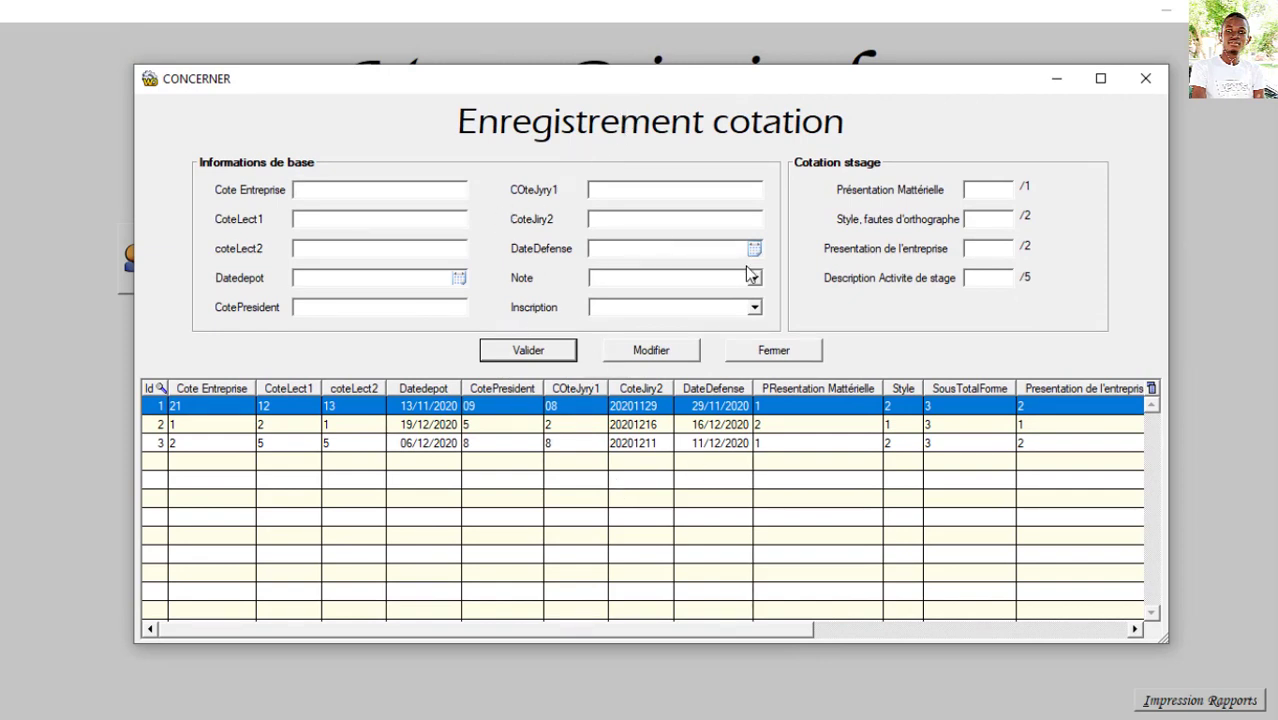
{"action": "left_click", "coordinate": [810, 356]}
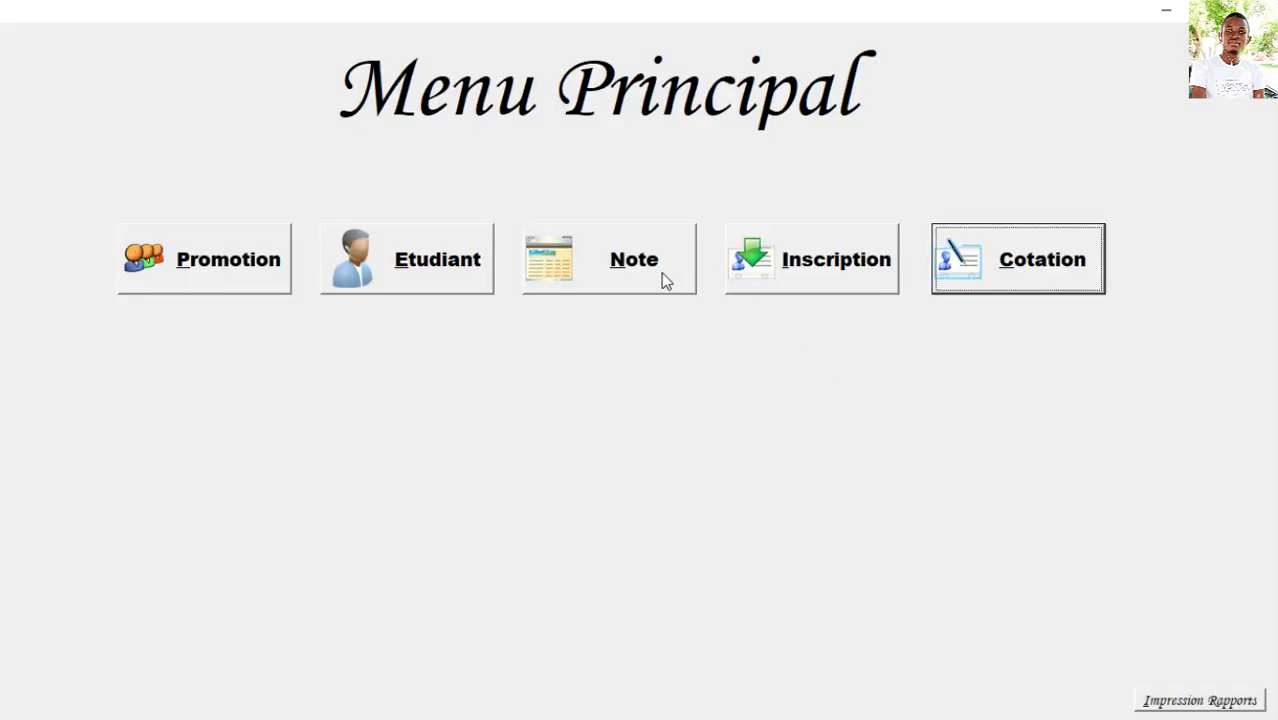
{"action": "left_click", "coordinate": [665, 278]}
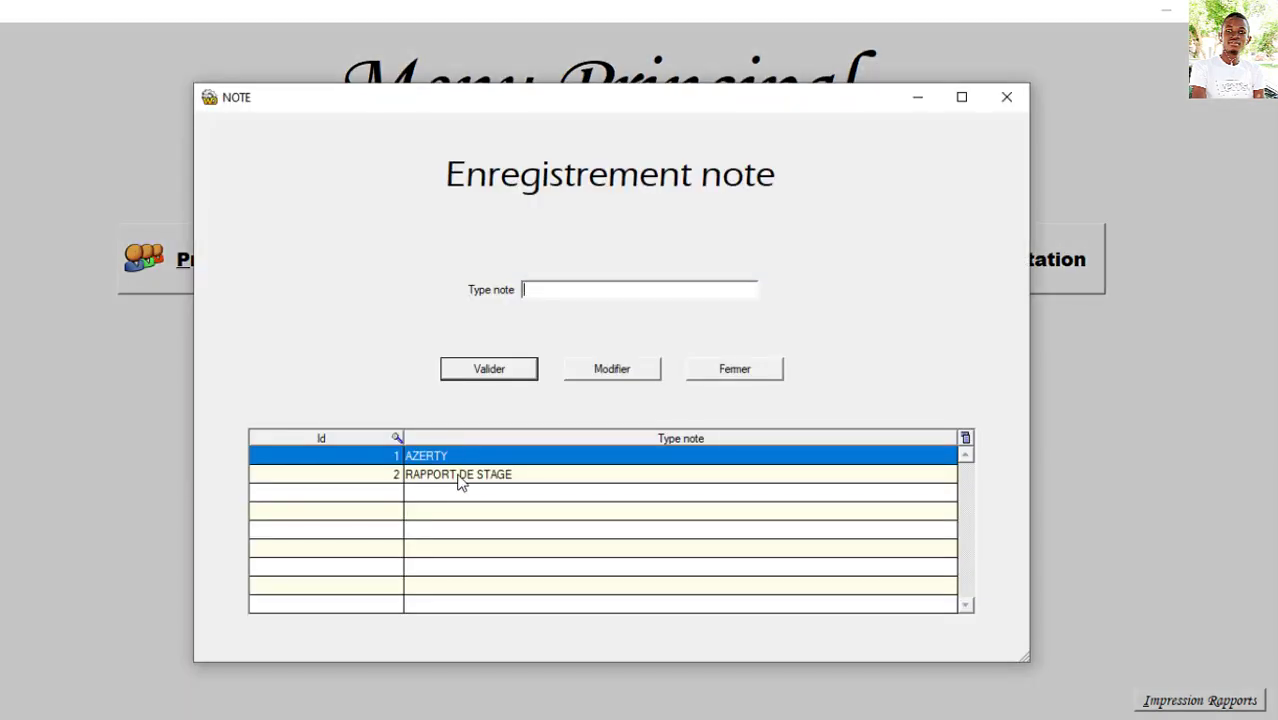
{"action": "left_click", "coordinate": [710, 368]}
{"action": "left_click", "coordinate": [959, 268]}
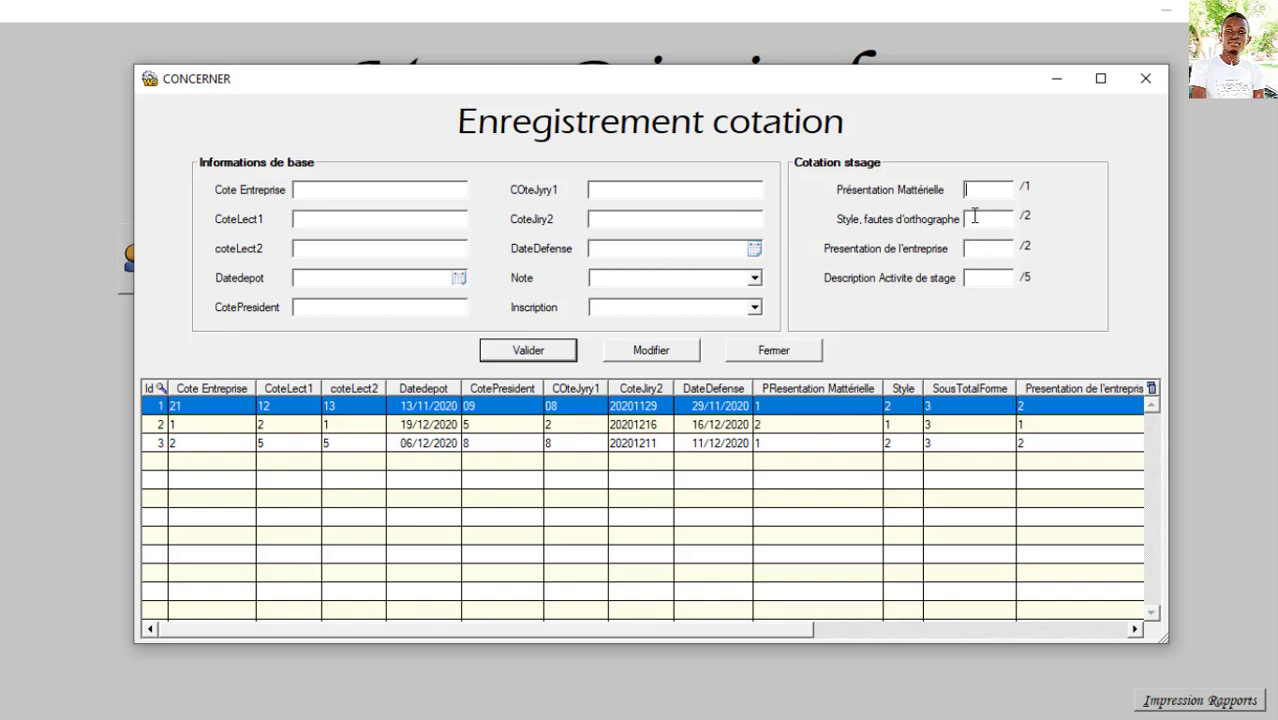
Step: Enter company score 24 and both lecturer scores as 19
{"action": "left_click", "coordinate": [967, 248]}
{"action": "left_click", "coordinate": [970, 277]}
{"action": "left_click", "coordinate": [334, 194]}
{"action": "type", "text": "24"}
{"action": "left_click", "coordinate": [335, 220]}
{"action": "type", "text": "8"}
{"action": "key", "text": "BackSpace"}
{"action": "type", "text": "19"}
{"action": "left_click", "coordinate": [351, 246]}
{"action": "type", "text": "19"}
Step: Set the deposit date to today (13/12/2020) and the president score to 20
{"action": "left_click", "coordinate": [459, 279]}
{"action": "left_click", "coordinate": [400, 441]}
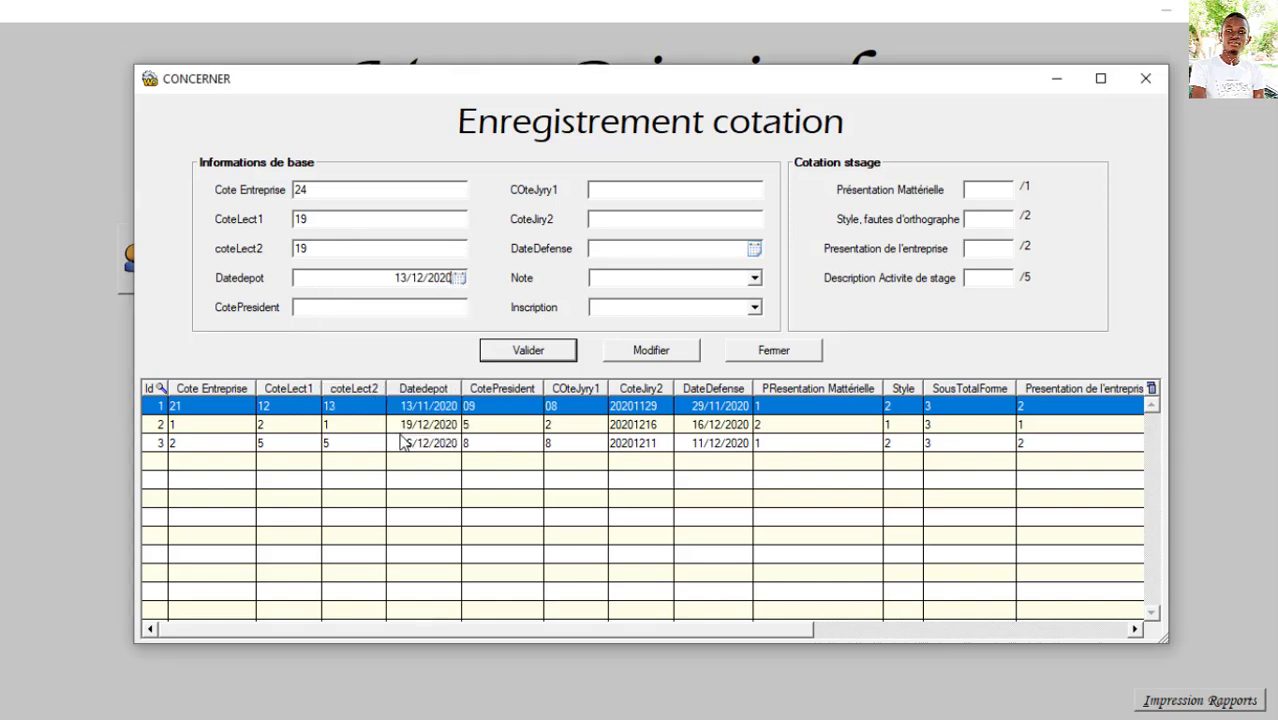
{"action": "left_click", "coordinate": [439, 314]}
{"action": "type", "text": "20"}
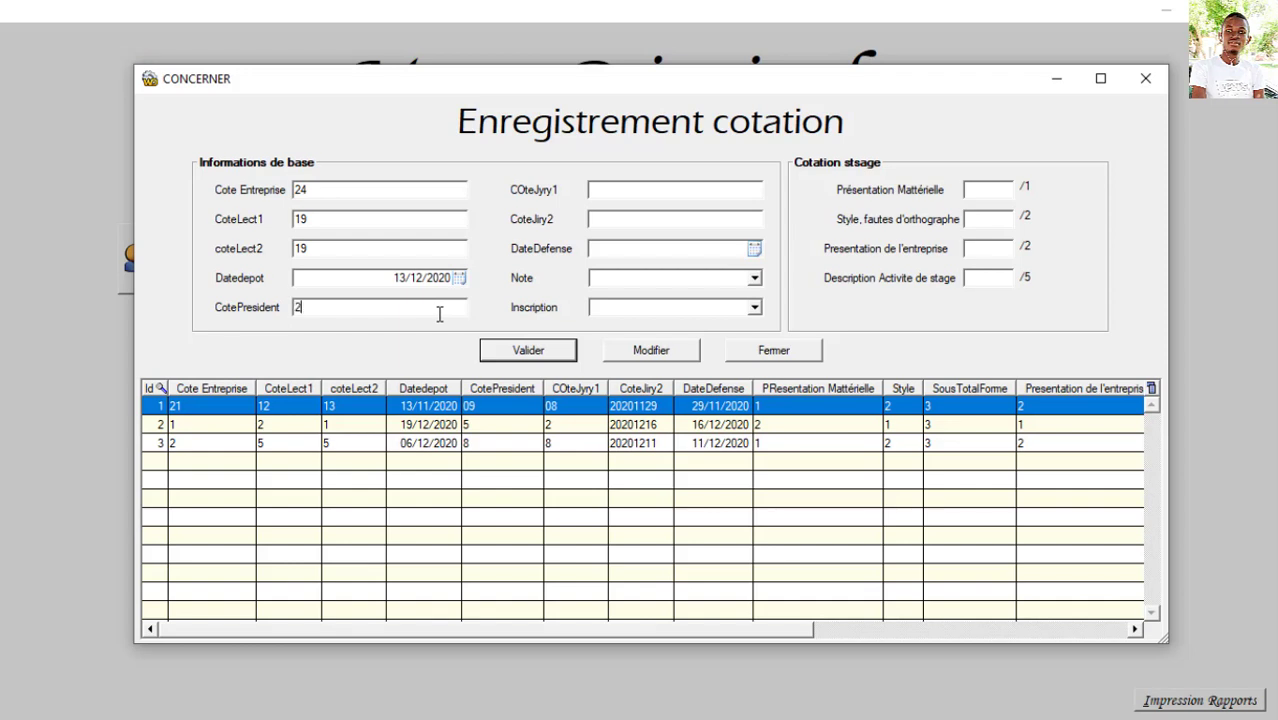
Step: Enter the internship stage grades 1, 2, 1 and 4
{"action": "left_click", "coordinate": [647, 188]}
{"action": "left_click", "coordinate": [973, 194]}
{"action": "type", "text": "1"}
{"action": "left_click", "coordinate": [982, 217]}
{"action": "type", "text": "3"}
{"action": "key", "text": "BackSpace"}
{"action": "type", "text": "2"}
{"action": "left_click", "coordinate": [988, 249]}
{"action": "type", "text": "1"}
{"action": "type", "text": "4"}
Step: Save the record as cotation 4, check it in the grid, and close the form
{"action": "left_click", "coordinate": [549, 355]}
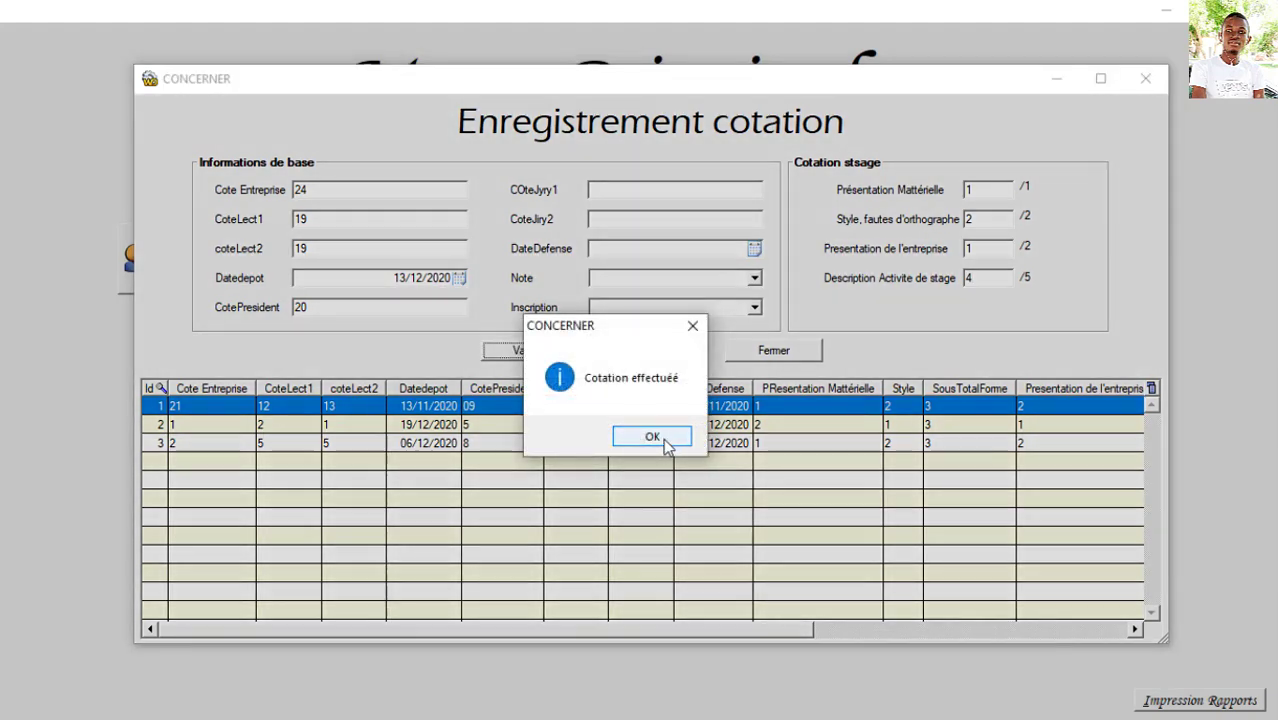
{"action": "left_click", "coordinate": [664, 442]}
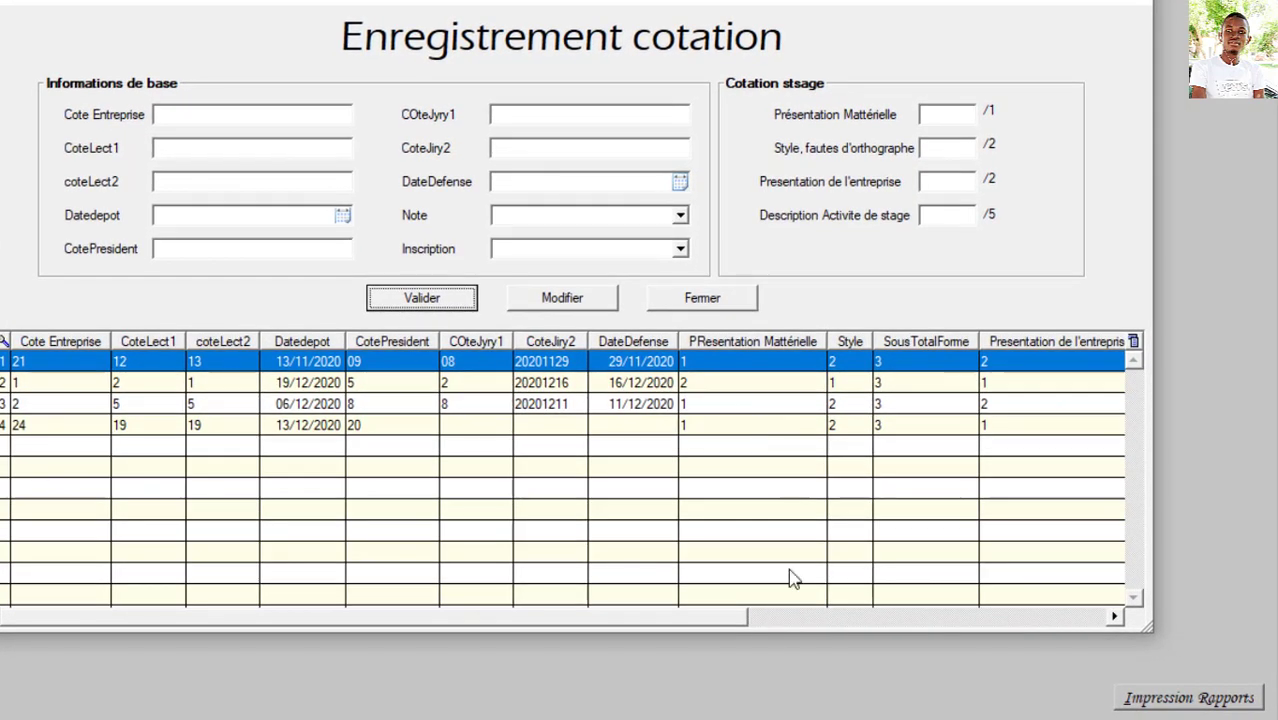
{"action": "left_click_drag", "start_coordinate": [718, 618], "coordinate": [835, 605]}
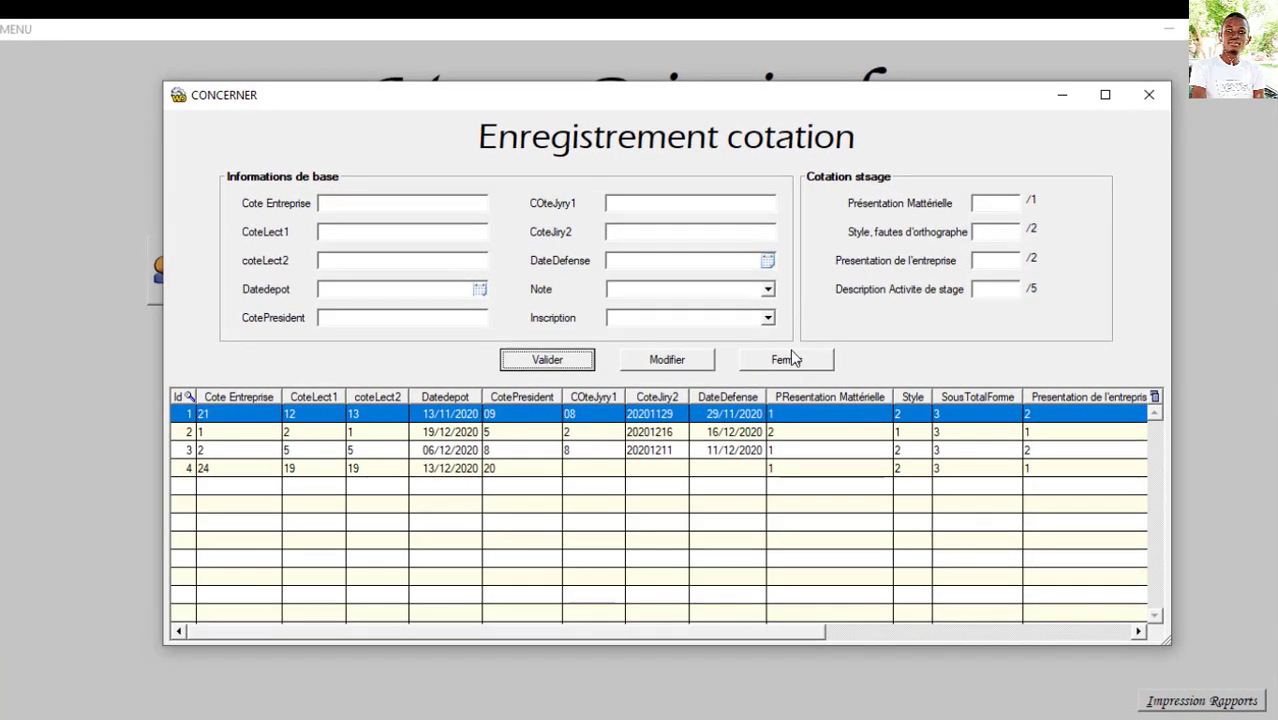
{"action": "left_click", "coordinate": [777, 358]}
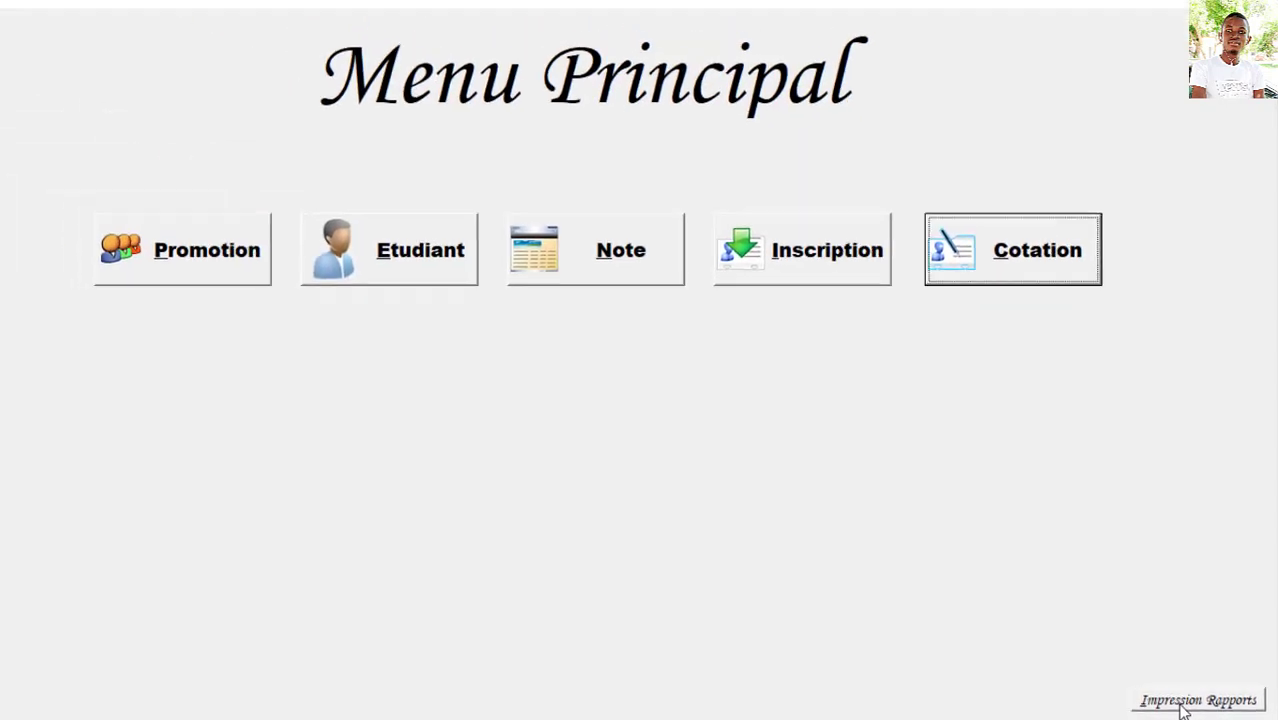
{"action": "left_click", "coordinate": [1160, 700]}
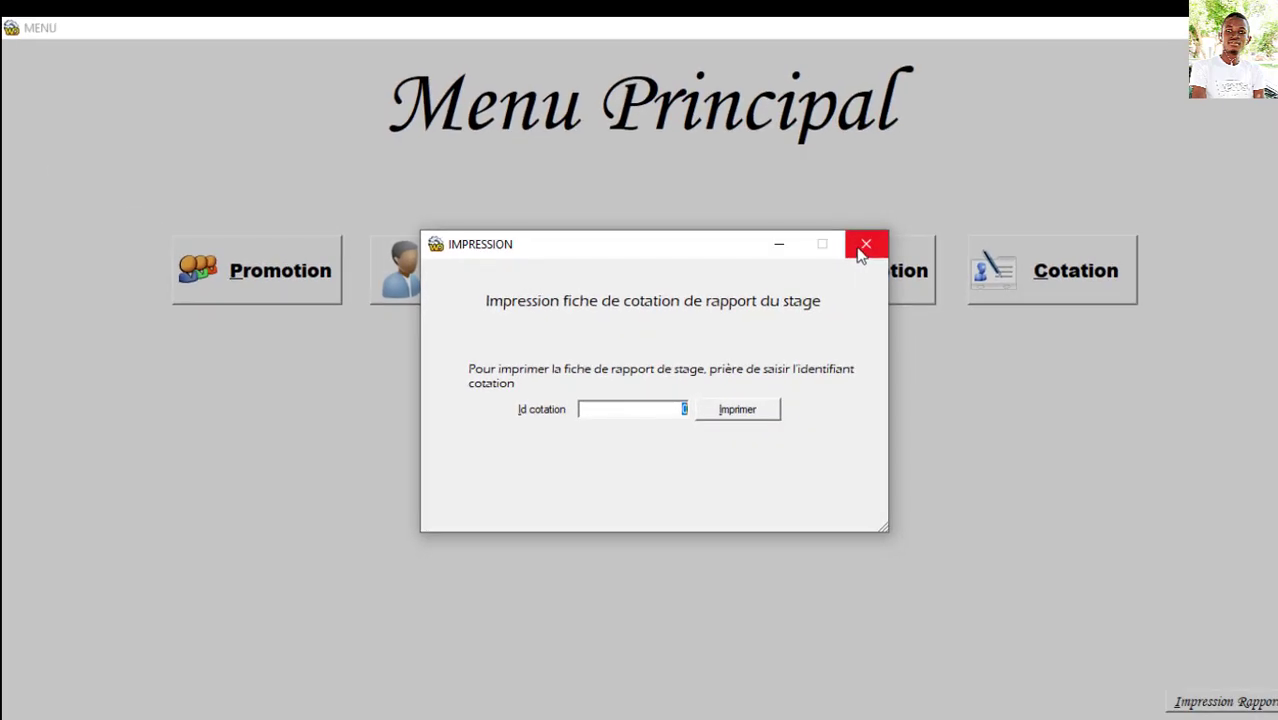
{"action": "left_click", "coordinate": [862, 247]}
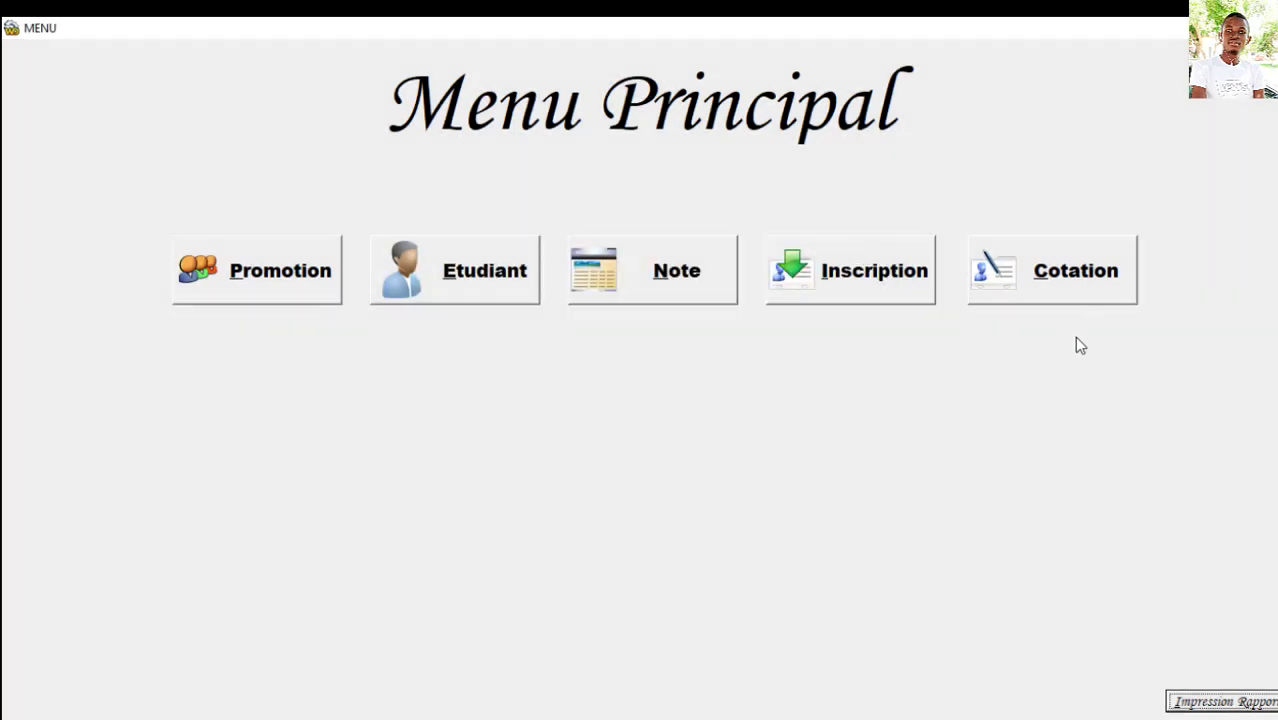
{"action": "left_click", "coordinate": [1051, 290]}
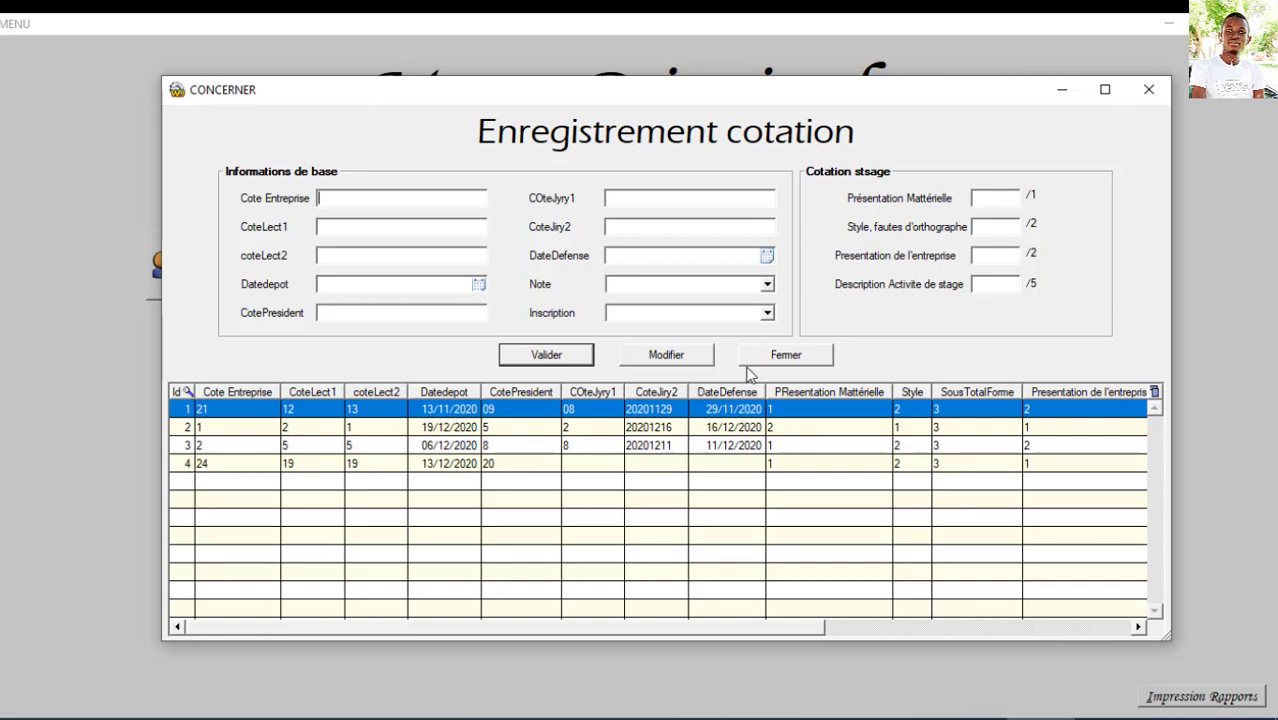
{"action": "left_click", "coordinate": [822, 360]}
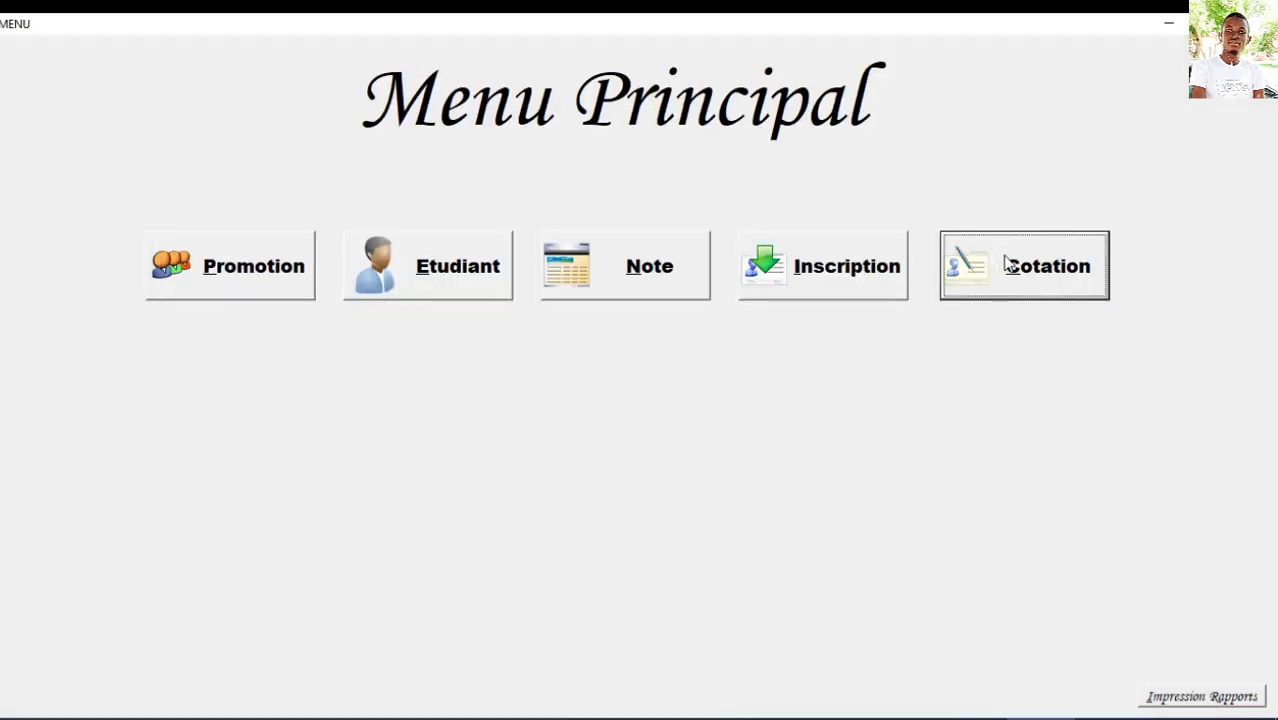
{"action": "left_click", "coordinate": [1008, 274]}
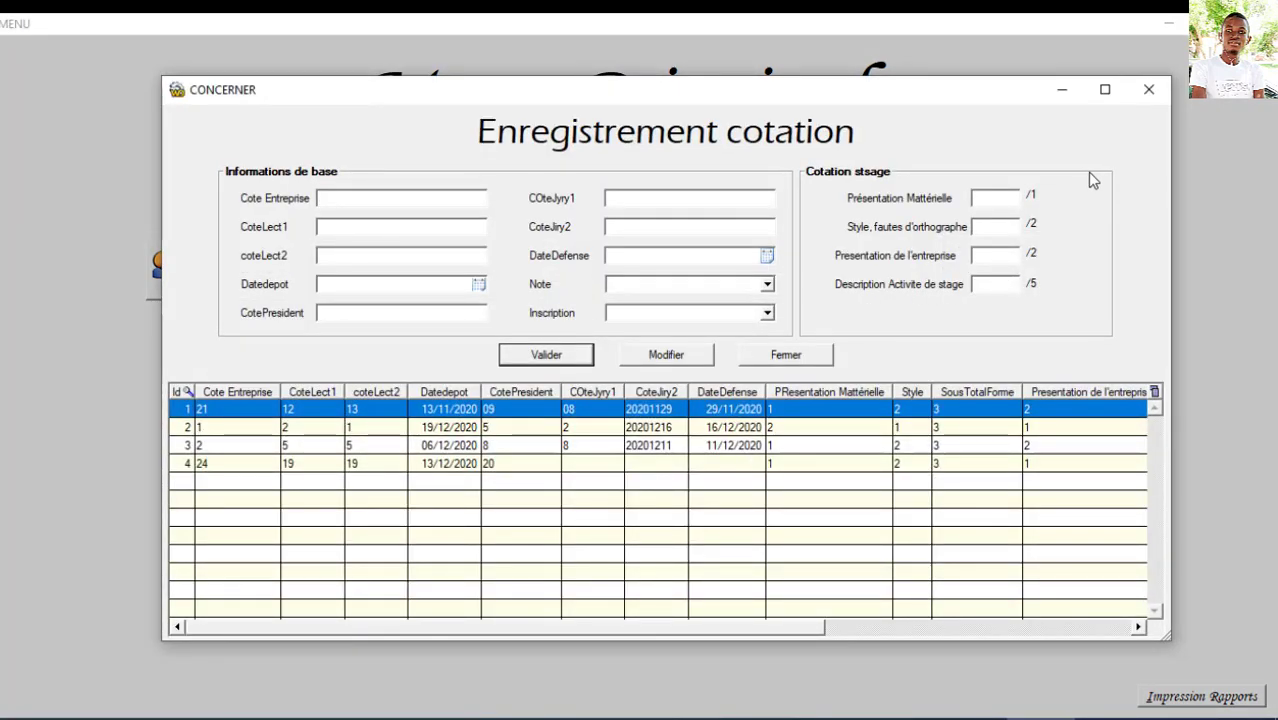
{"action": "left_click", "coordinate": [1148, 95]}
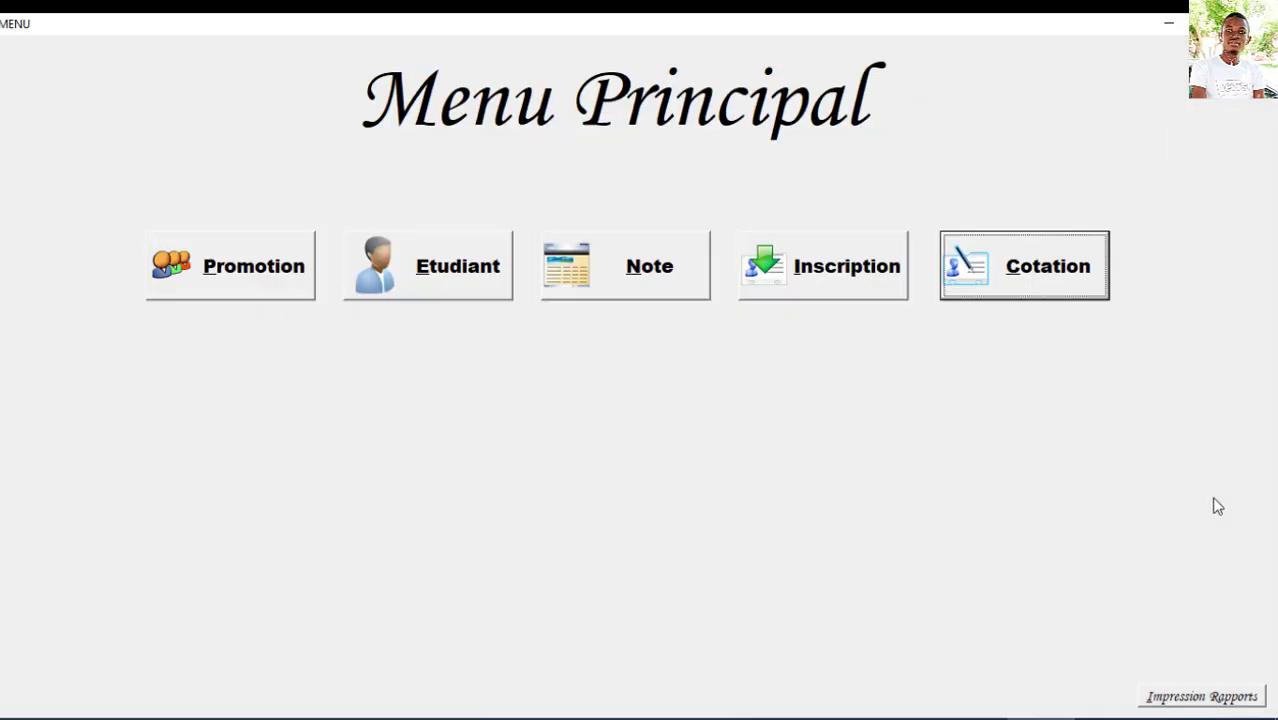
{"action": "left_click", "coordinate": [1160, 700]}
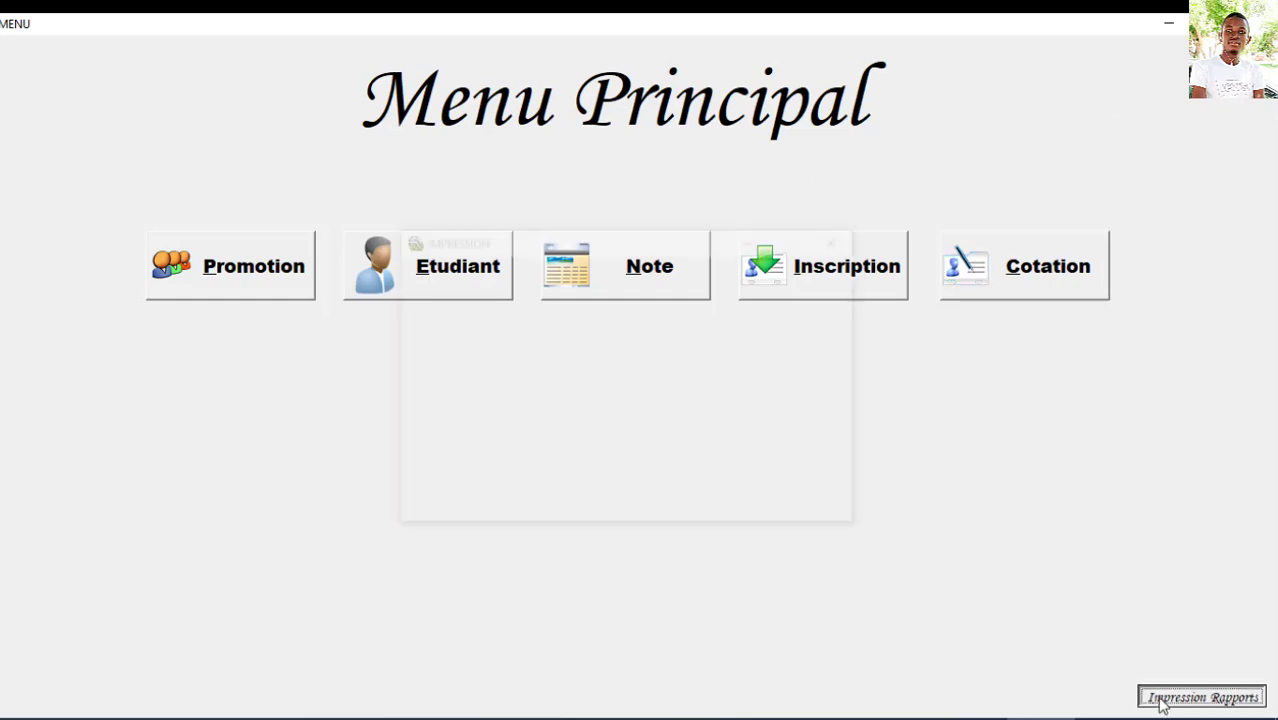
{"action": "type", "text": "4"}
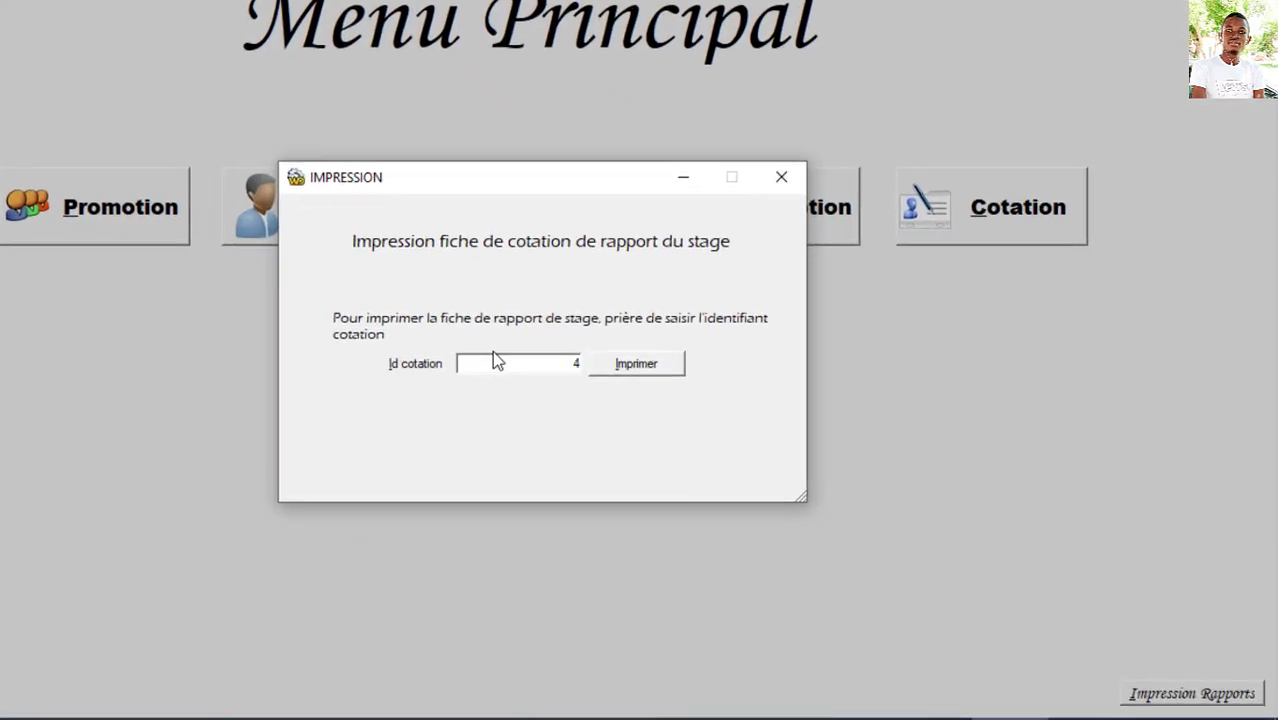
{"action": "left_click", "coordinate": [656, 372]}
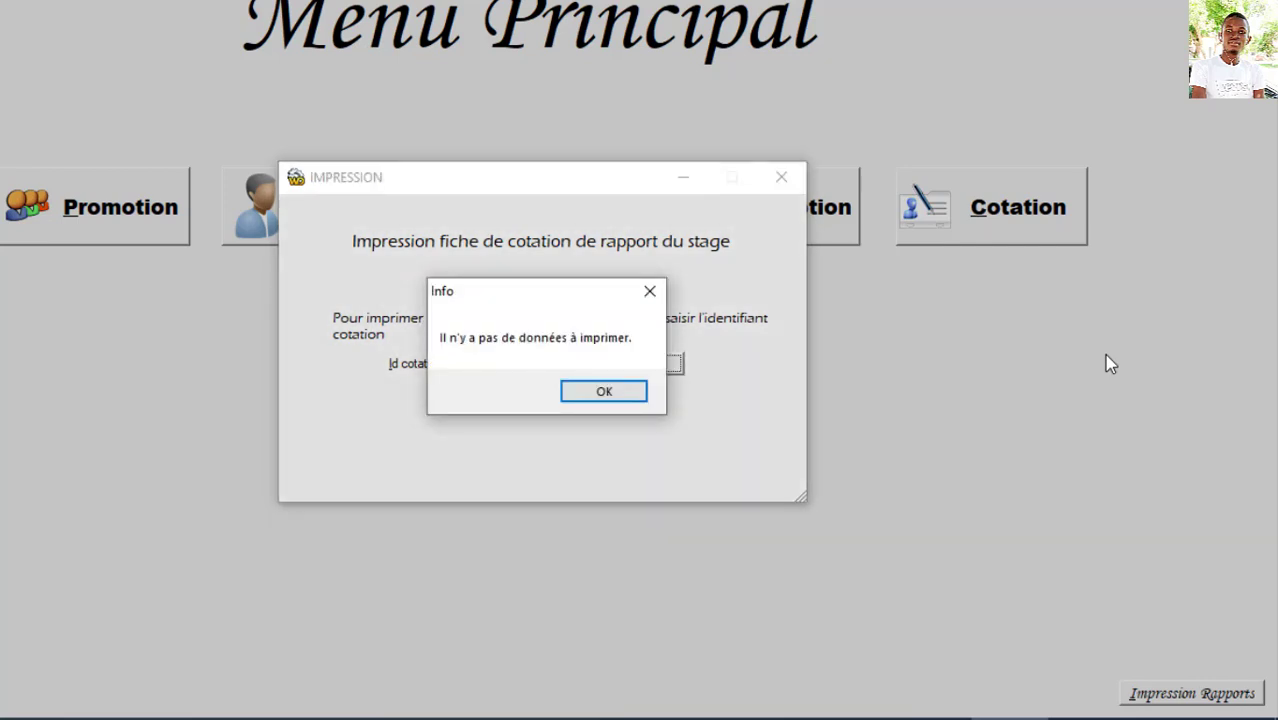
{"action": "left_click", "coordinate": [622, 393]}
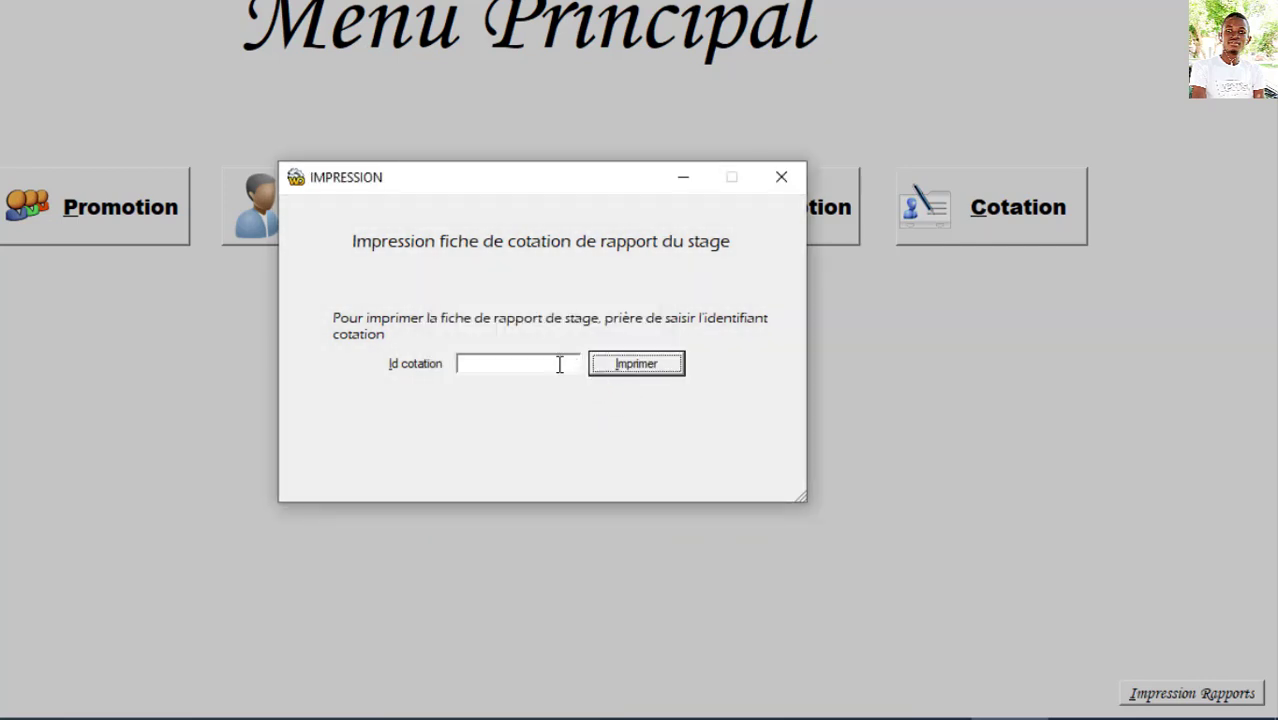
{"action": "left_click", "coordinate": [781, 177]}
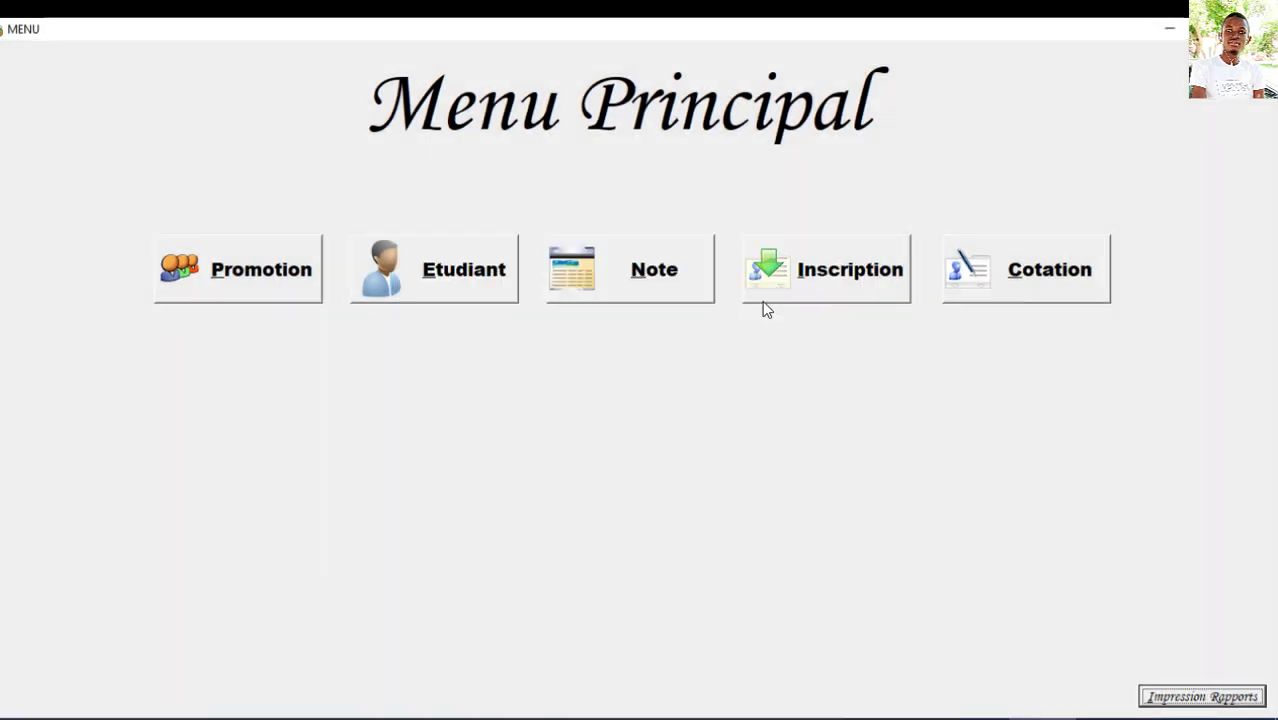
Step: Open the cotation form and load record 4 from the grid
{"action": "left_click", "coordinate": [1021, 288]}
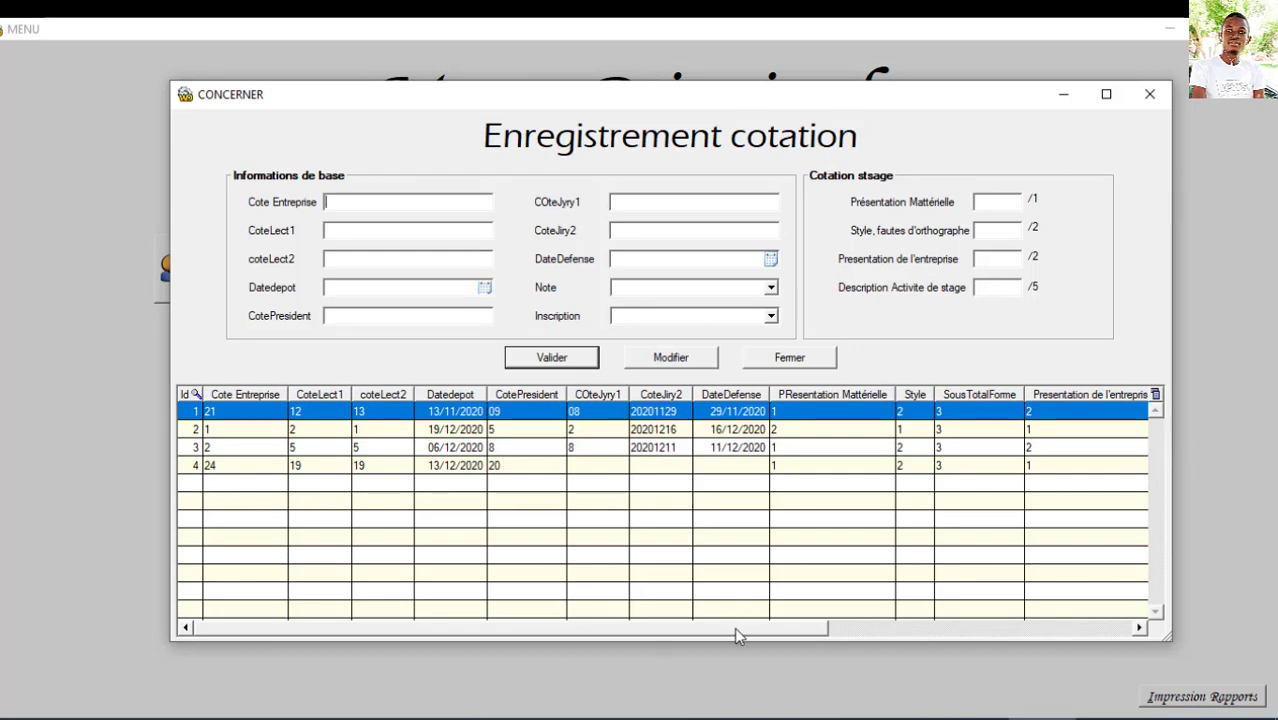
{"action": "left_click_drag", "start_coordinate": [734, 627], "coordinate": [1058, 645]}
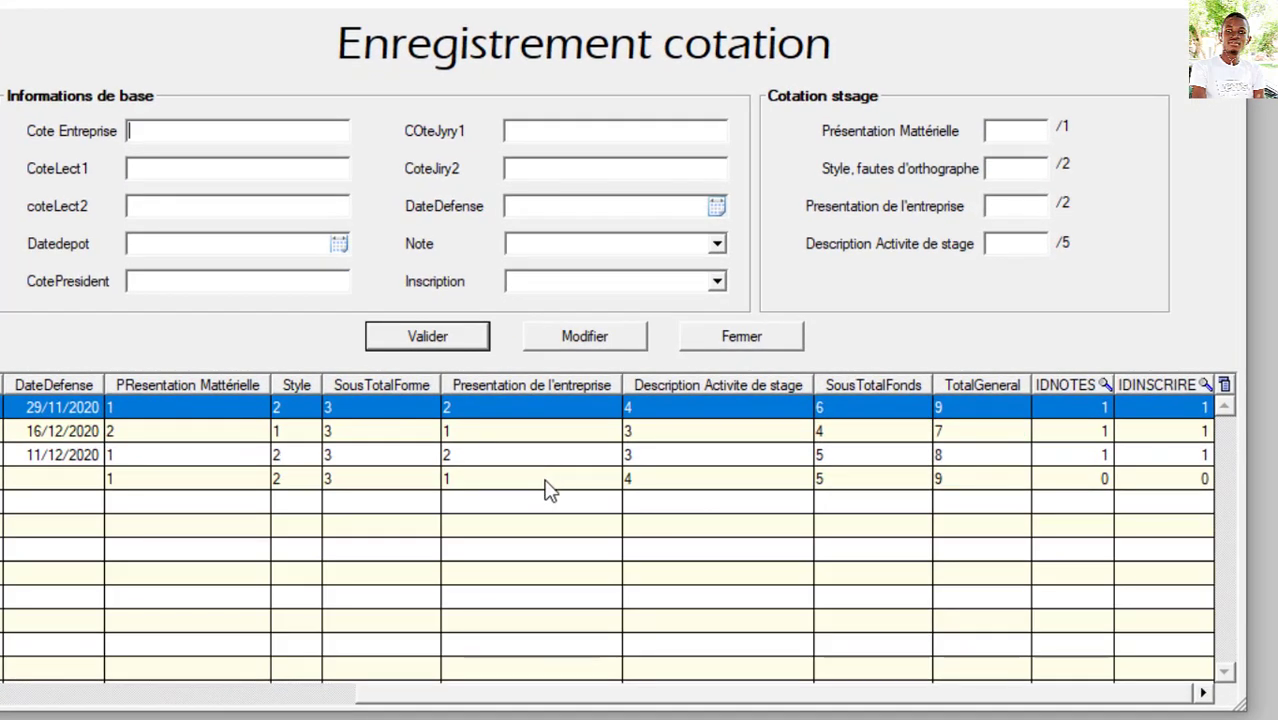
{"action": "left_click", "coordinate": [599, 472]}
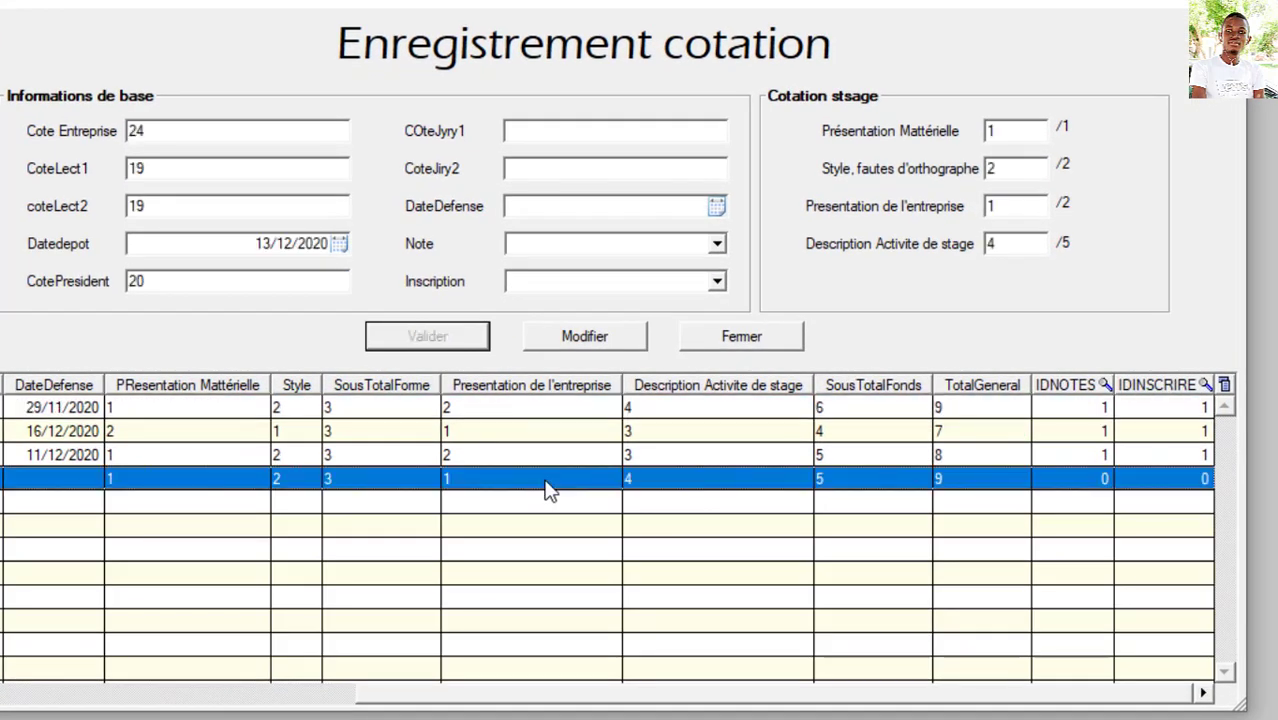
Step: Set inscription 2020-2021 and note RAPPORT DE STAGE, save the changes, and close the form
{"action": "left_click", "coordinate": [718, 282]}
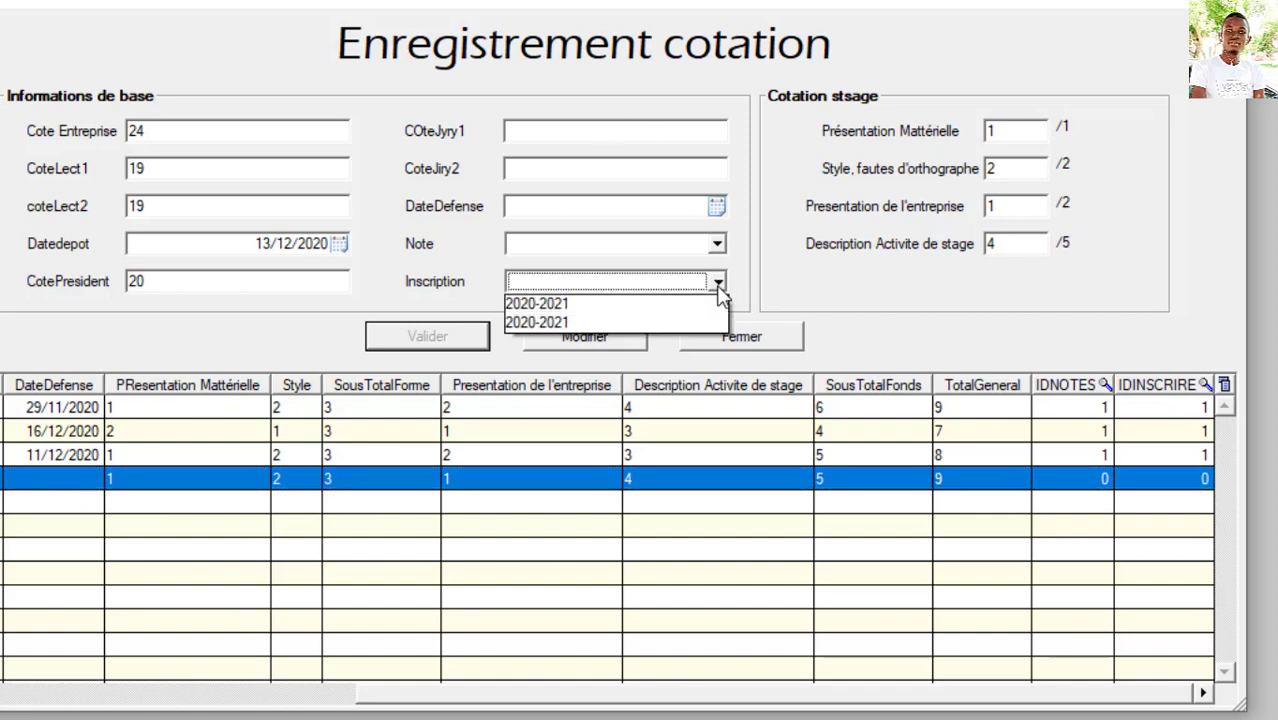
{"action": "left_click", "coordinate": [667, 332]}
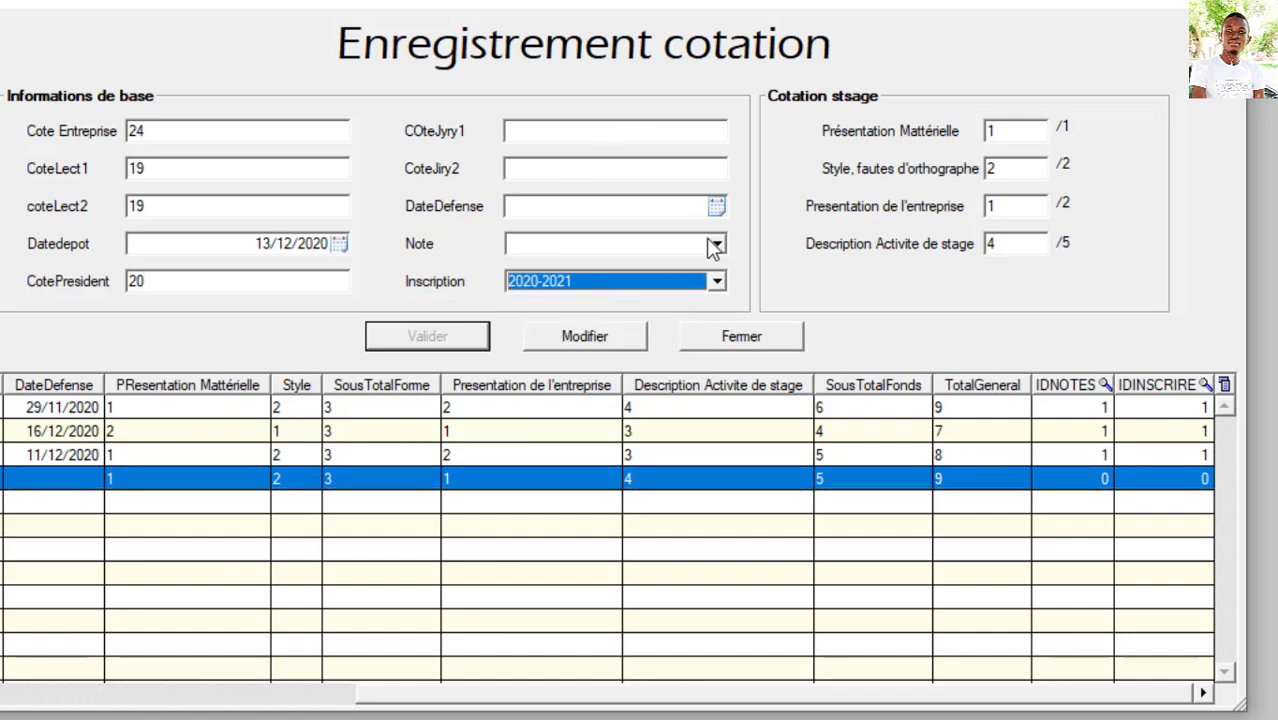
{"action": "left_click", "coordinate": [717, 246]}
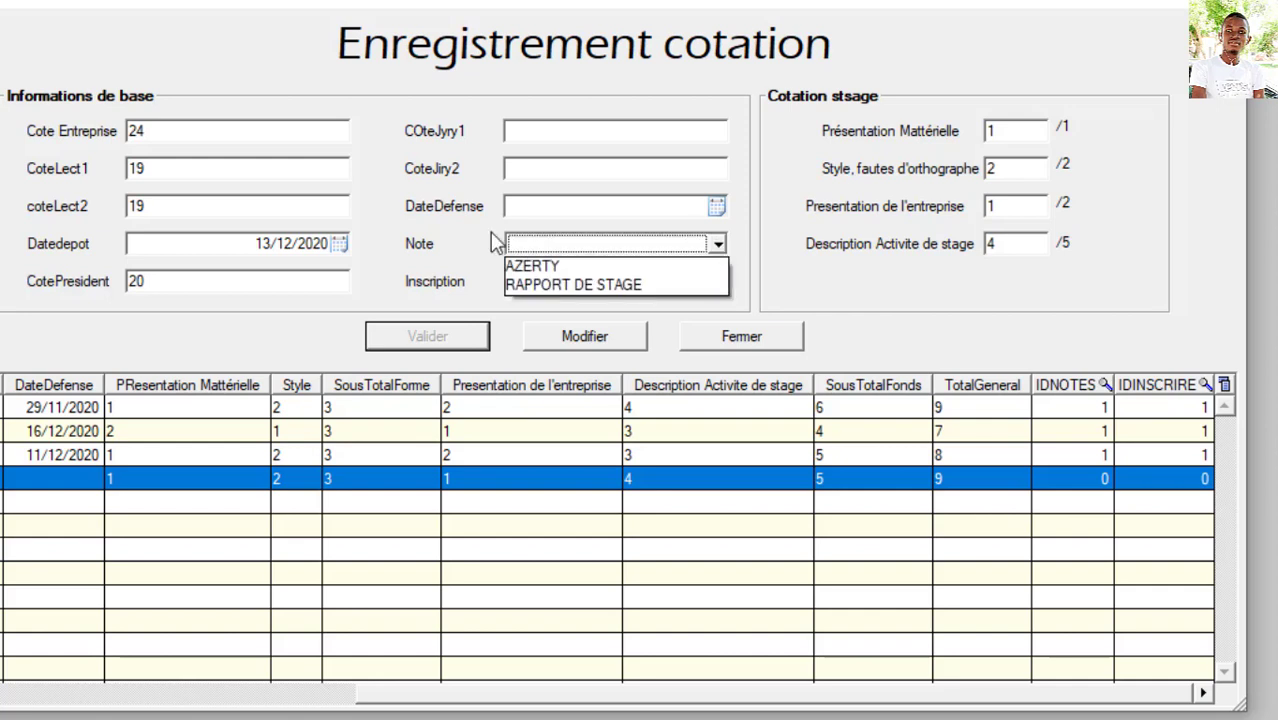
{"action": "left_click", "coordinate": [658, 286]}
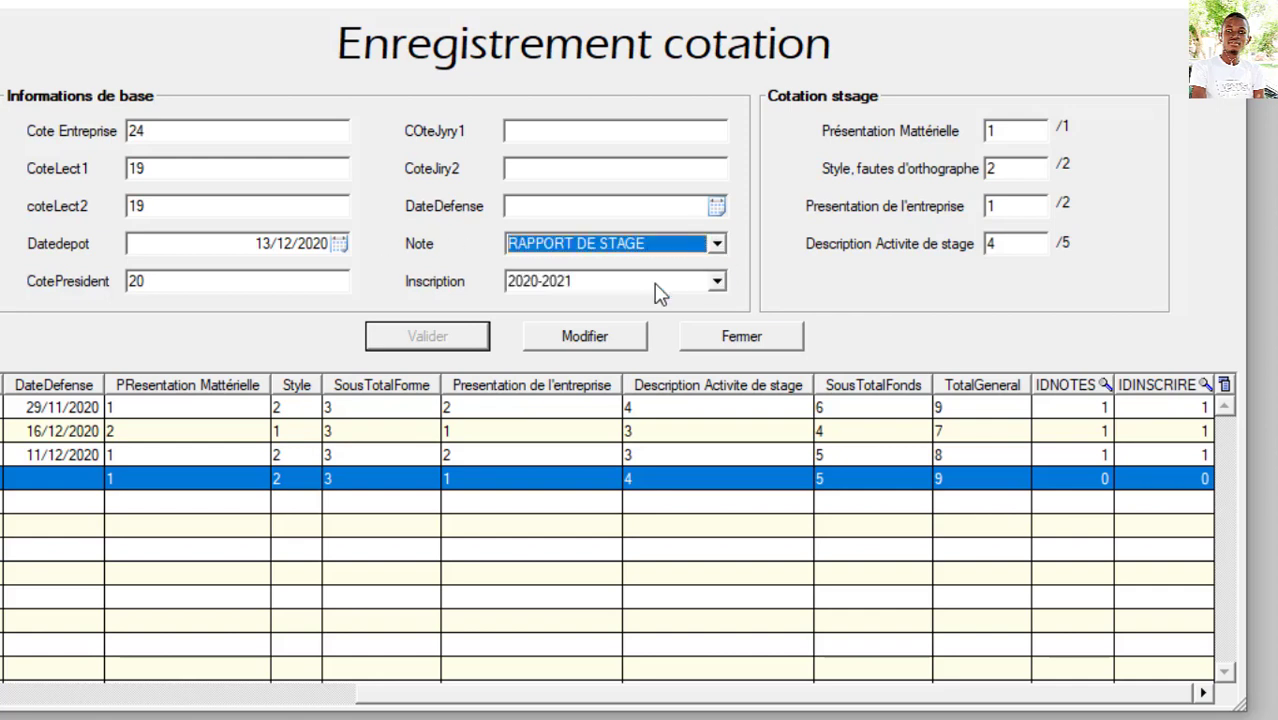
{"action": "left_click", "coordinate": [607, 338]}
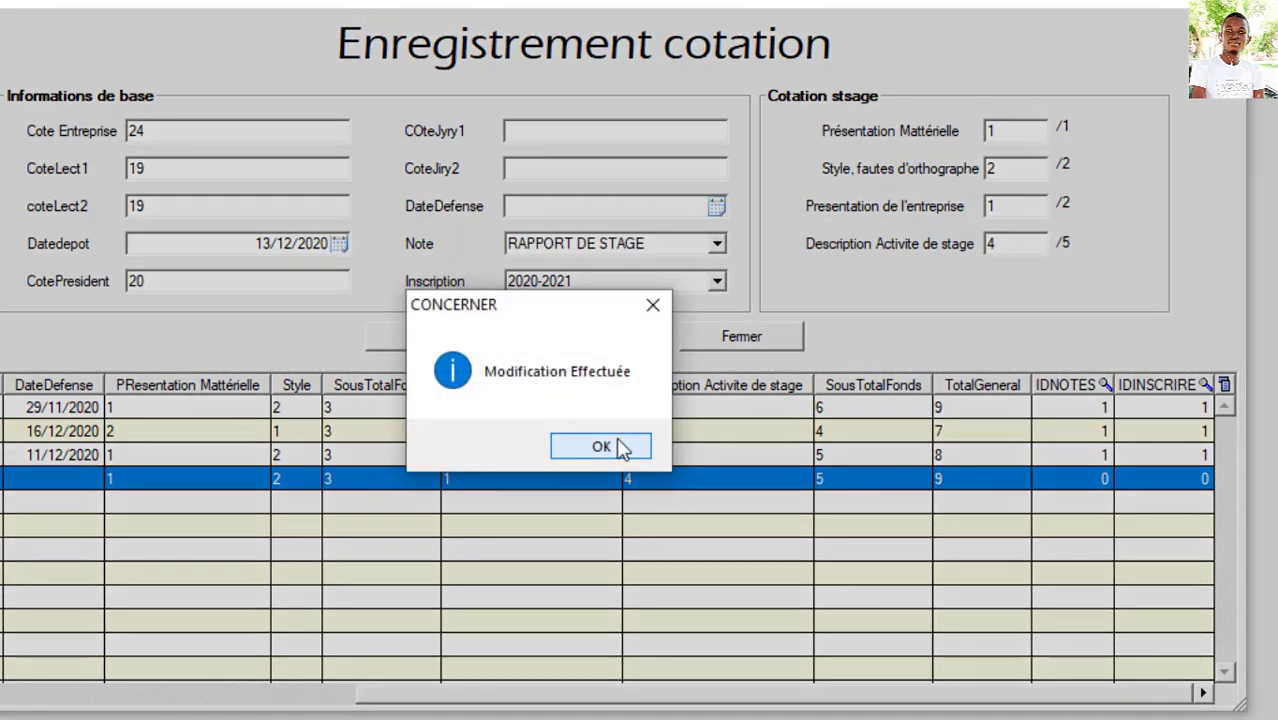
{"action": "left_click", "coordinate": [620, 447]}
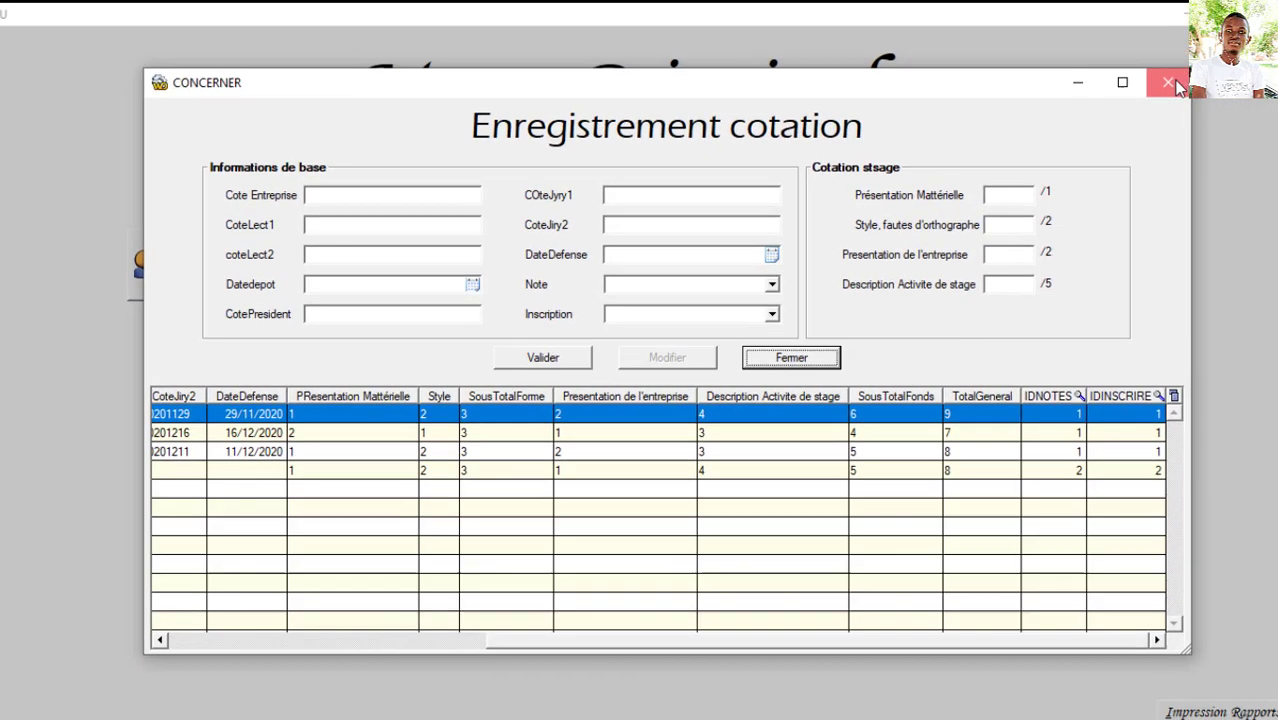
{"action": "left_click", "coordinate": [741, 336]}
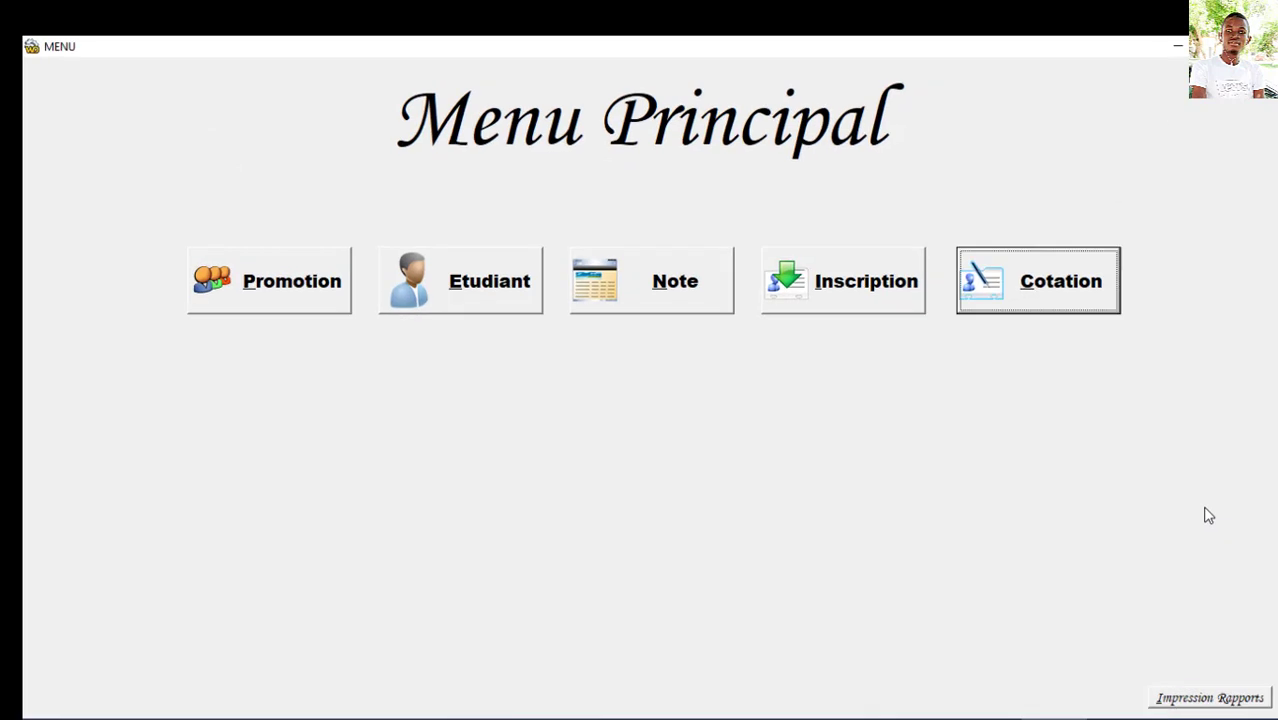
Step: Print the Fiche de cotation for cotation ID 4 to a report preview
{"action": "left_click", "coordinate": [1224, 700]}
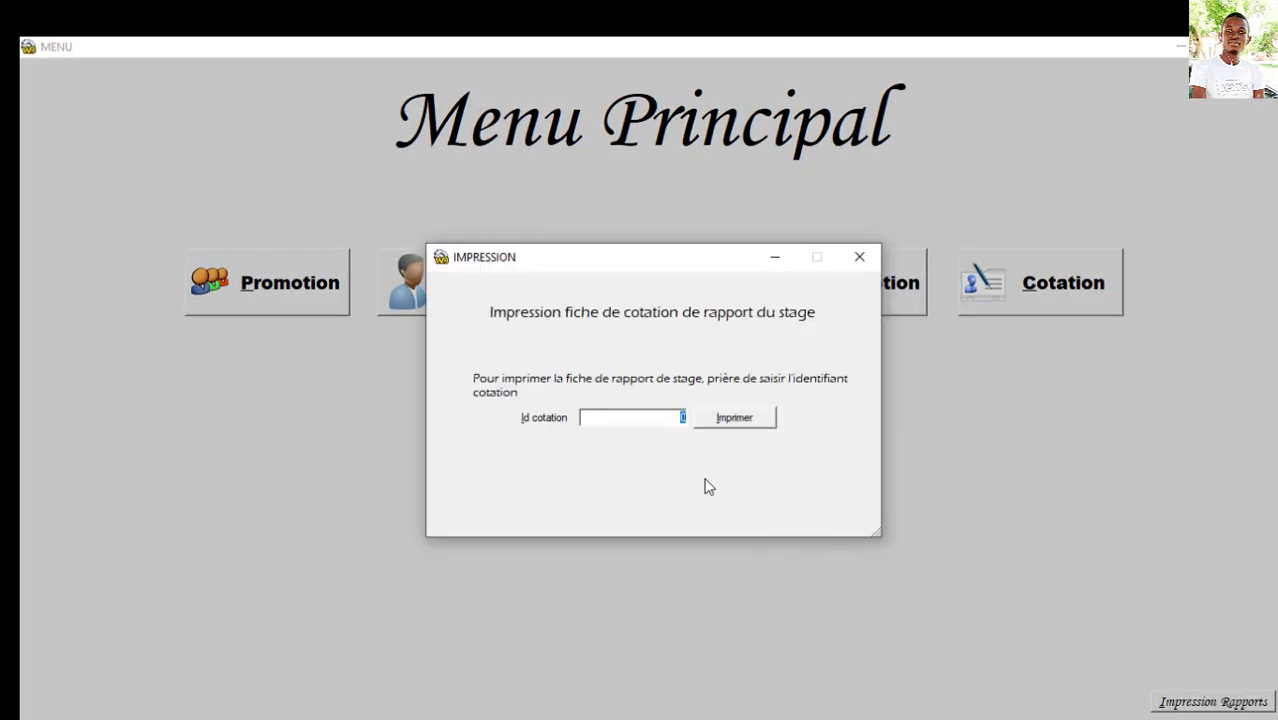
{"action": "left_click", "coordinate": [750, 421]}
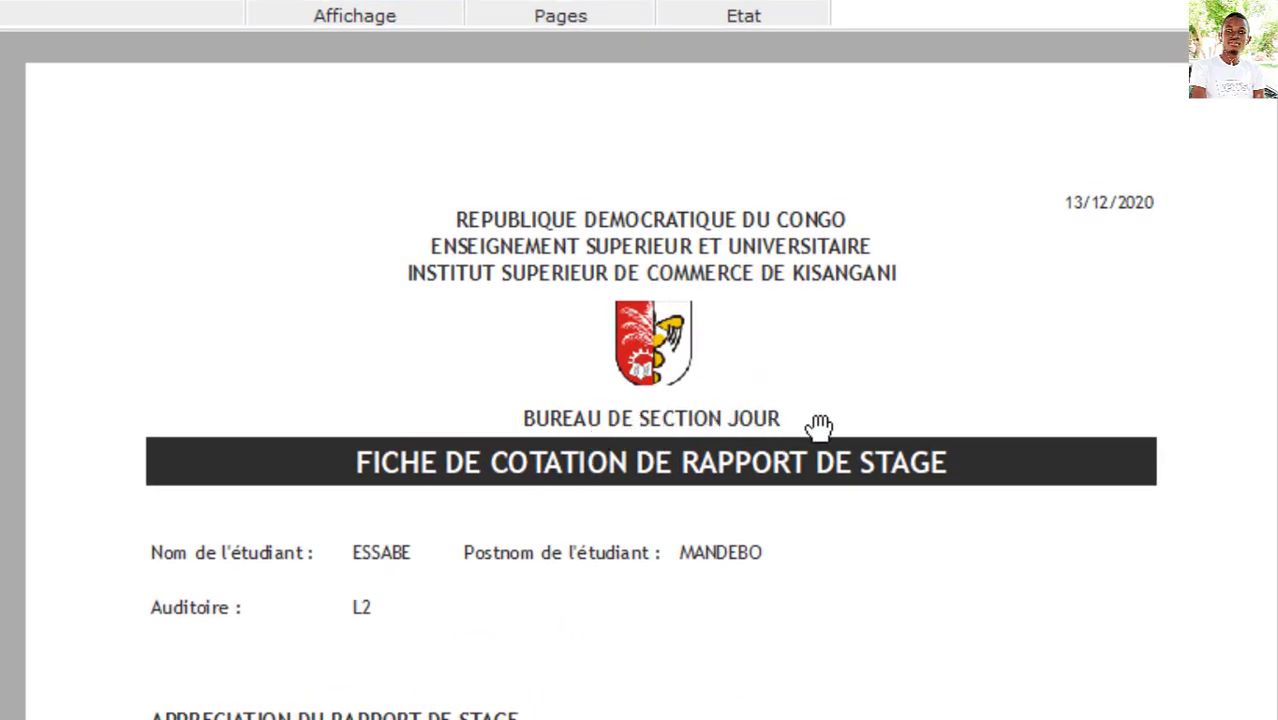
Step: Review the preview's sub-totals 3/3 and 5/7 and the 8/10 total, then close it
{"action": "scroll", "coordinate": [607, 378], "scroll_direction": "down", "scroll_amount": 3}
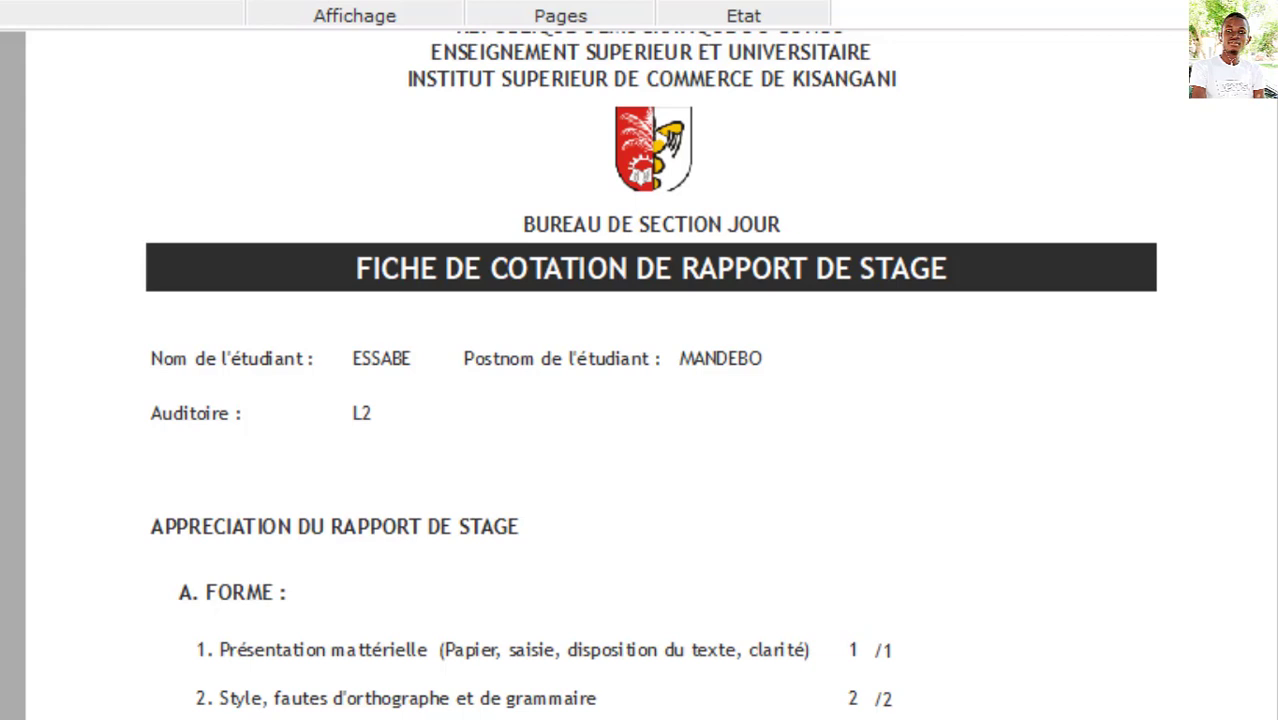
{"action": "scroll", "coordinate": [640, 400], "scroll_direction": "down", "scroll_amount": 5}
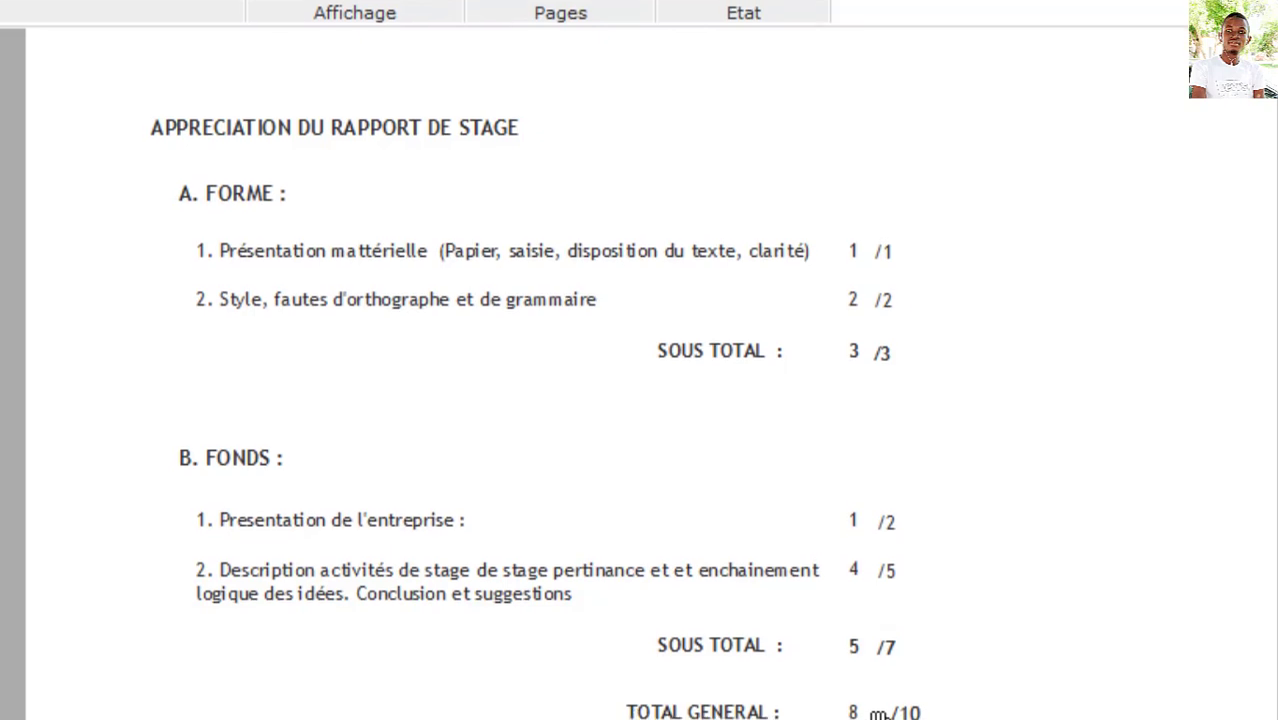
{"action": "scroll", "coordinate": [998, 673], "scroll_direction": "down", "scroll_amount": 1}
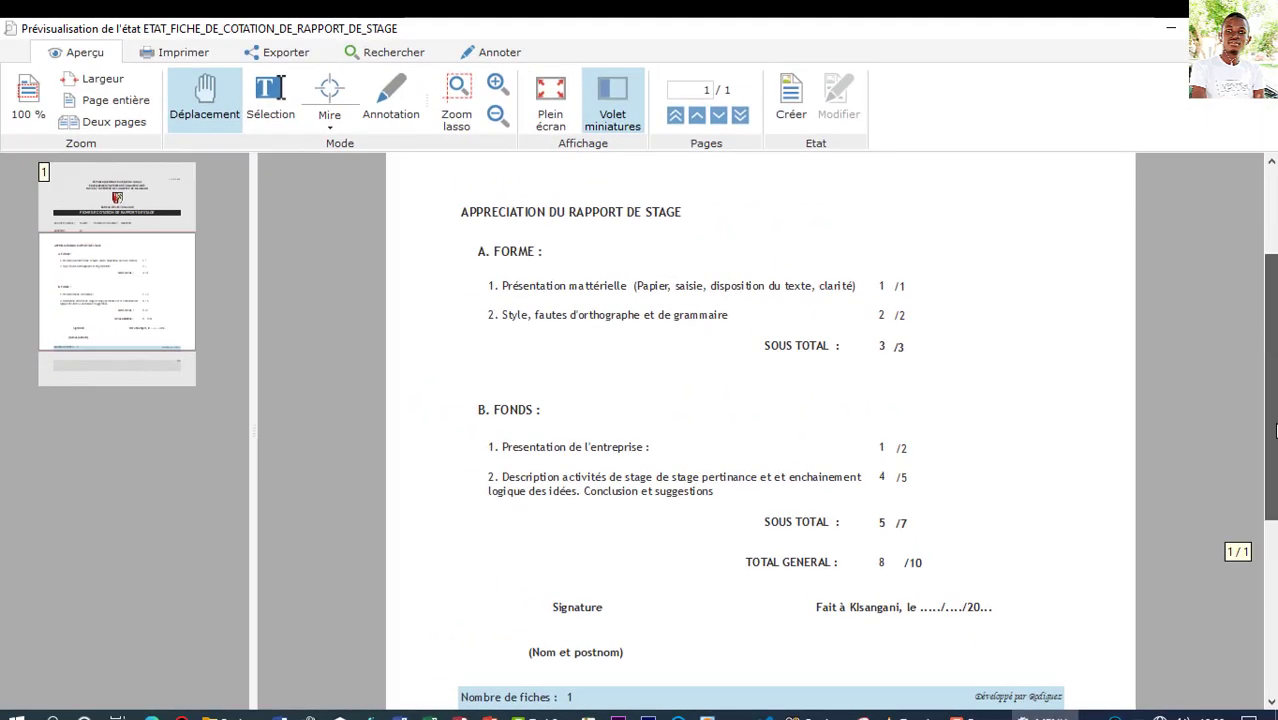
{"action": "left_click_drag", "start_coordinate": [1274, 430], "coordinate": [1274, 344]}
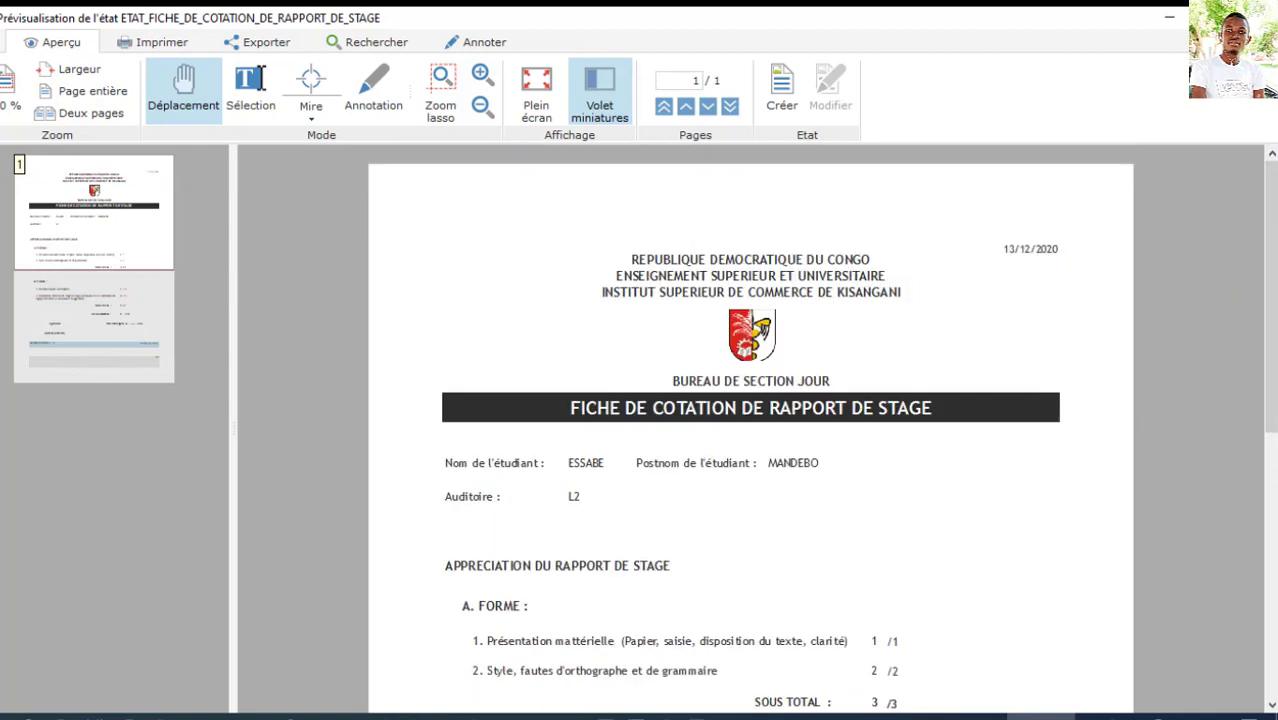
{"action": "left_click", "coordinate": [1261, 17]}
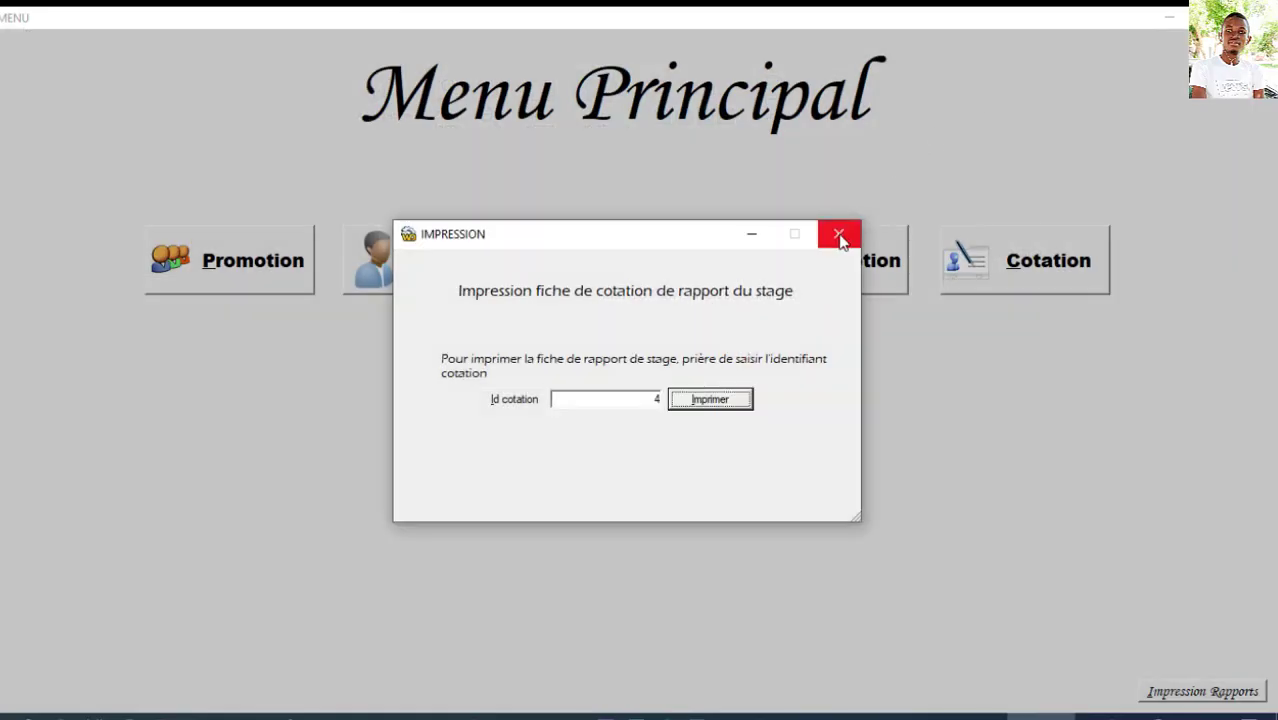
Step: Close the IMPRESSION dialog to return to Menu Principal
{"action": "left_click", "coordinate": [838, 235]}
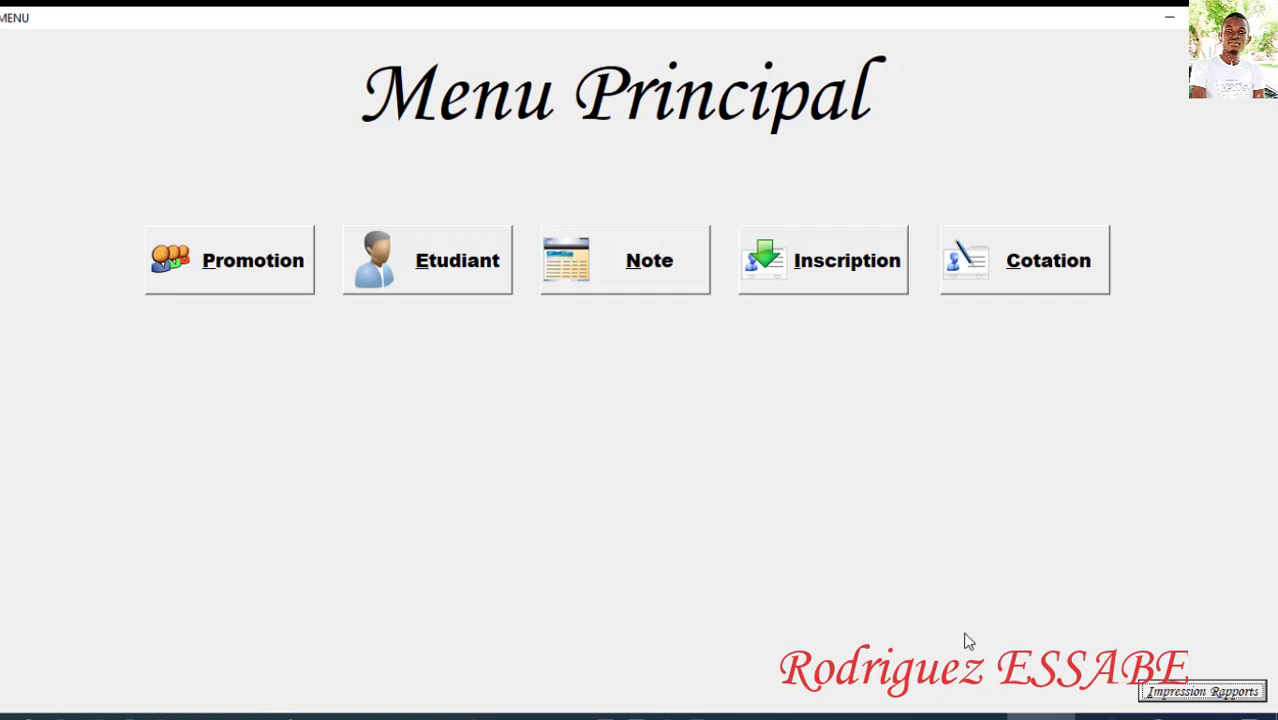
{"action": "left_click", "coordinate": [970, 714]}
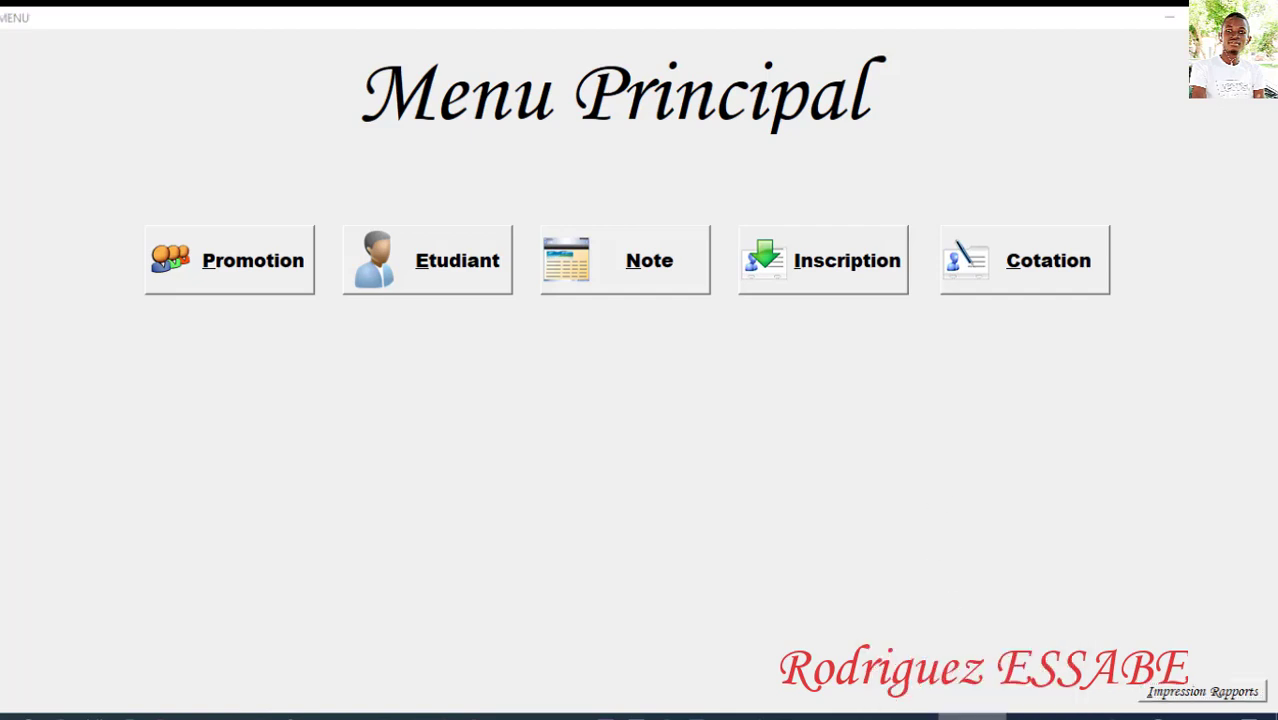